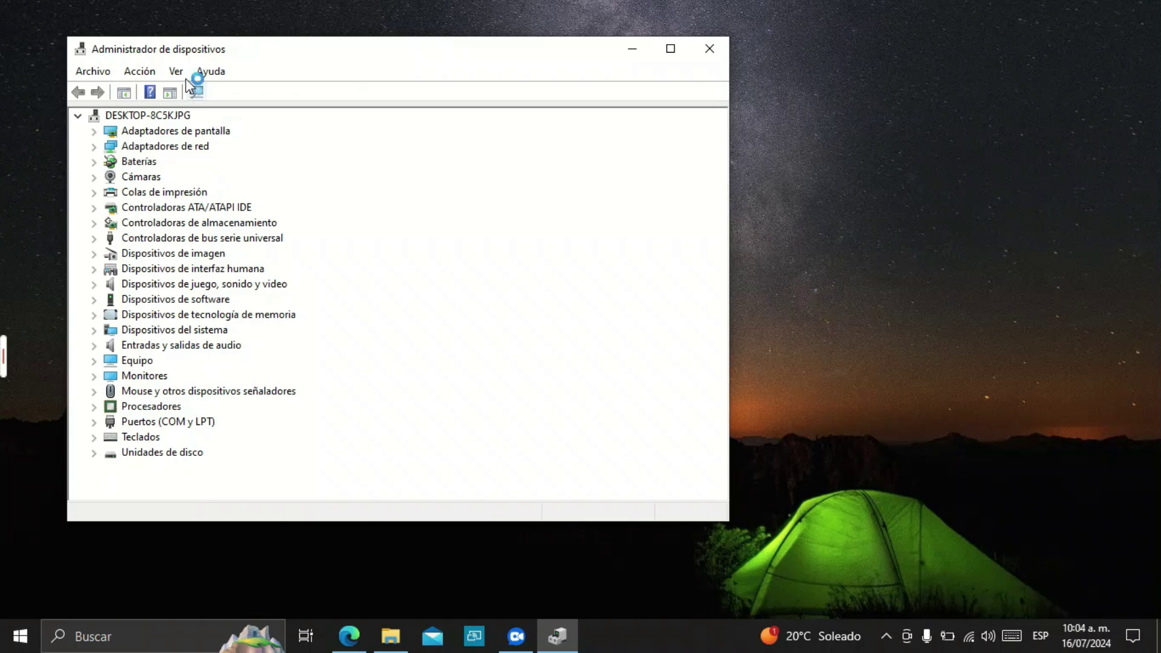
# Step: Show the hidden devices and select Synaptics PS/2 Port TouchPad among the mice and other pointing devices
pyautogui.click(174, 71)
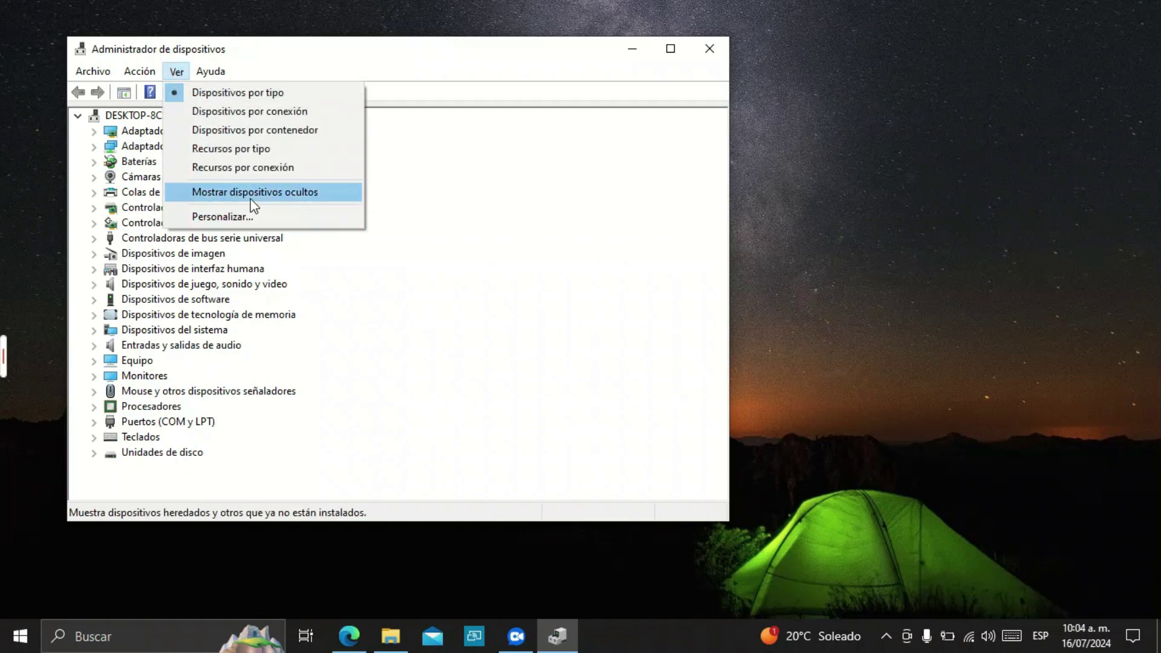
pyautogui.click(278, 195)
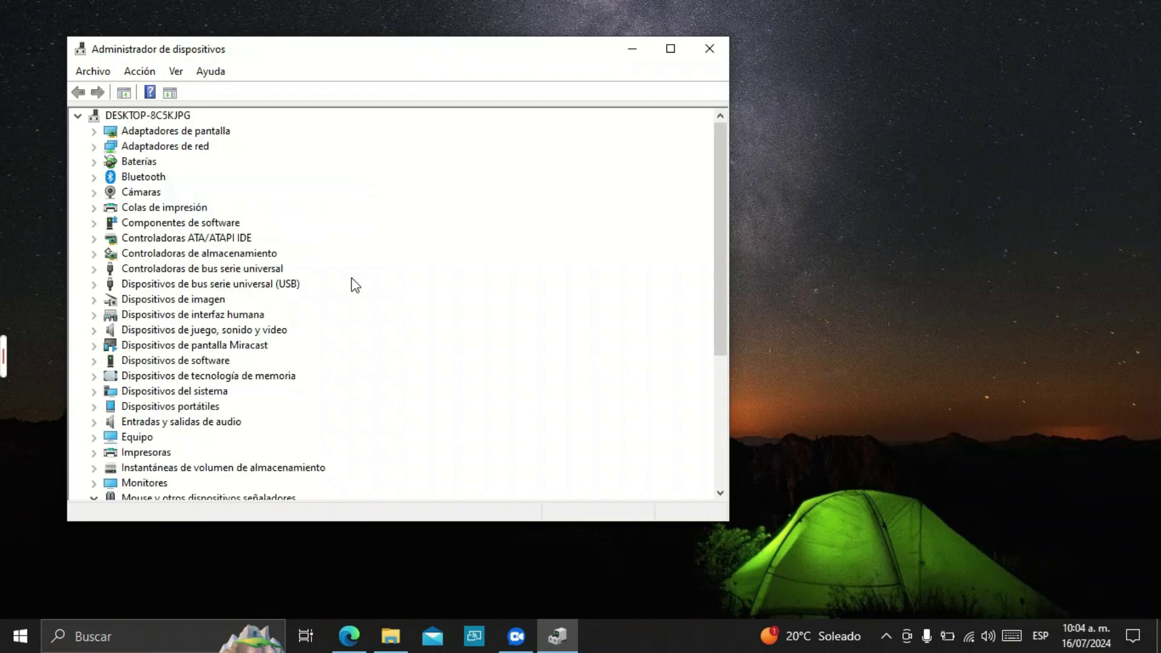
pyautogui.scroll(-3, 279, 318)
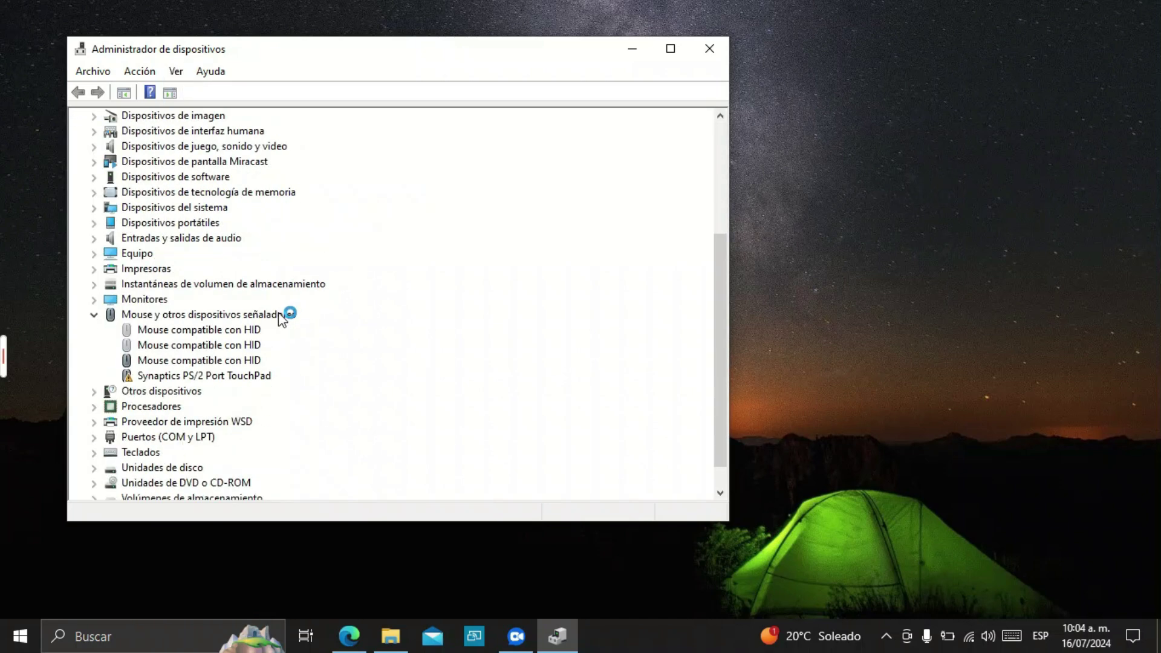
pyautogui.click(169, 373)
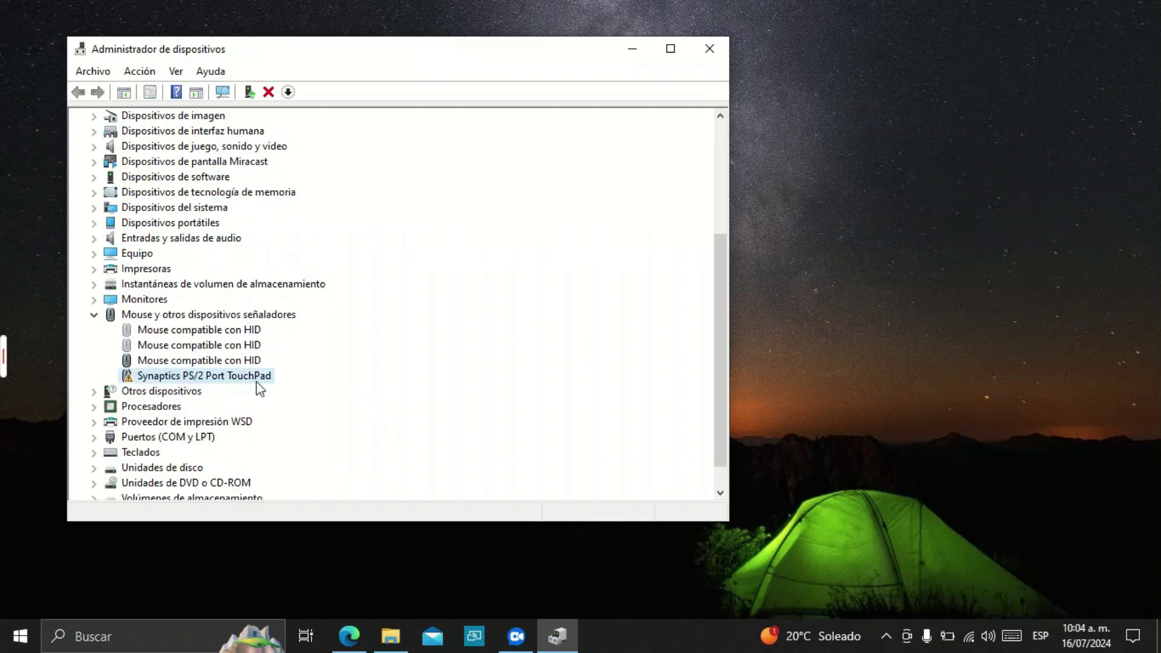
# Step: Open the properties of Synaptics PS/2 Port TouchPad and display its Id. compatibles in the device details
pyautogui.doubleClick(130, 378)
pyautogui.rightClick(178, 374)
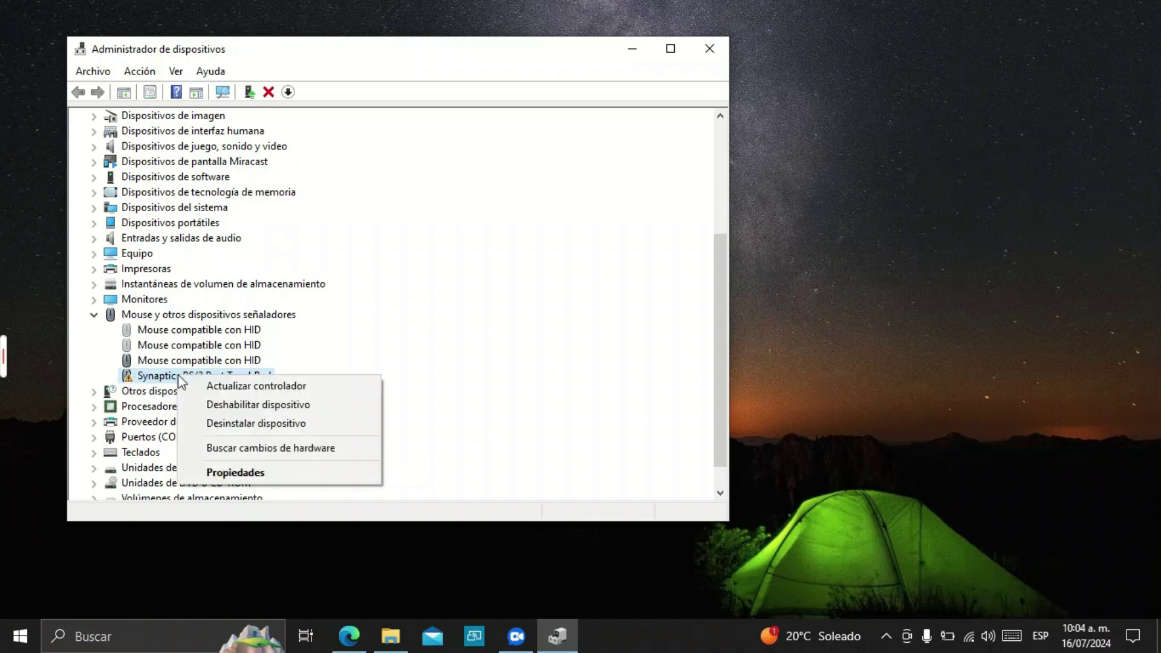
pyautogui.click(308, 472)
pyautogui.click(354, 127)
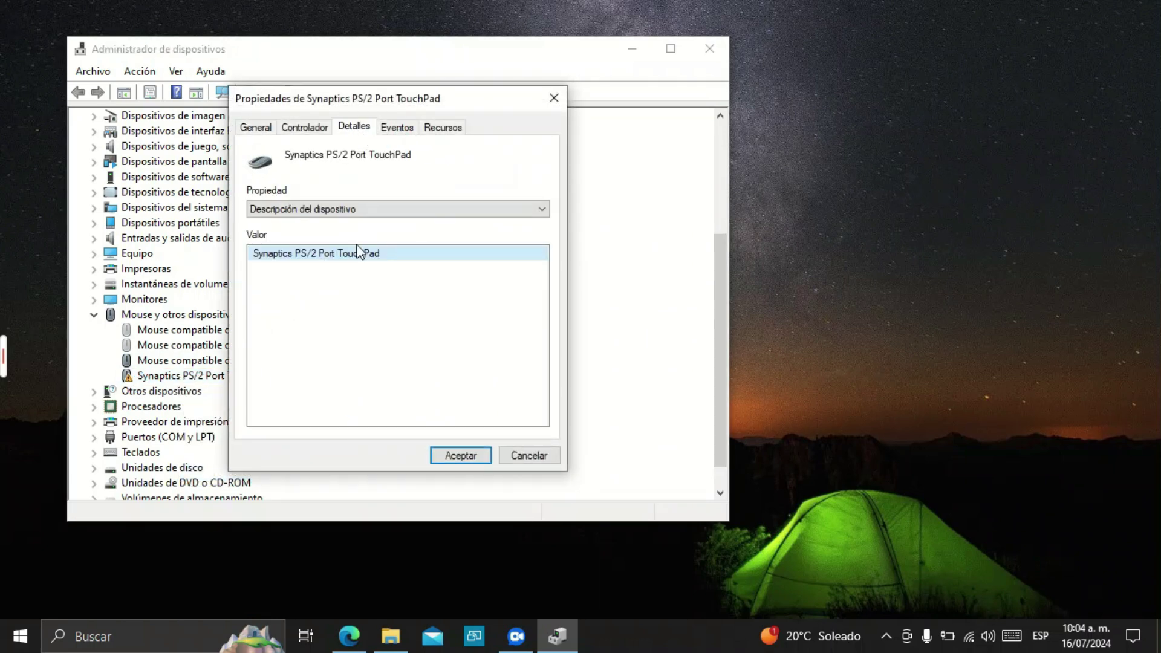
pyautogui.click(521, 209)
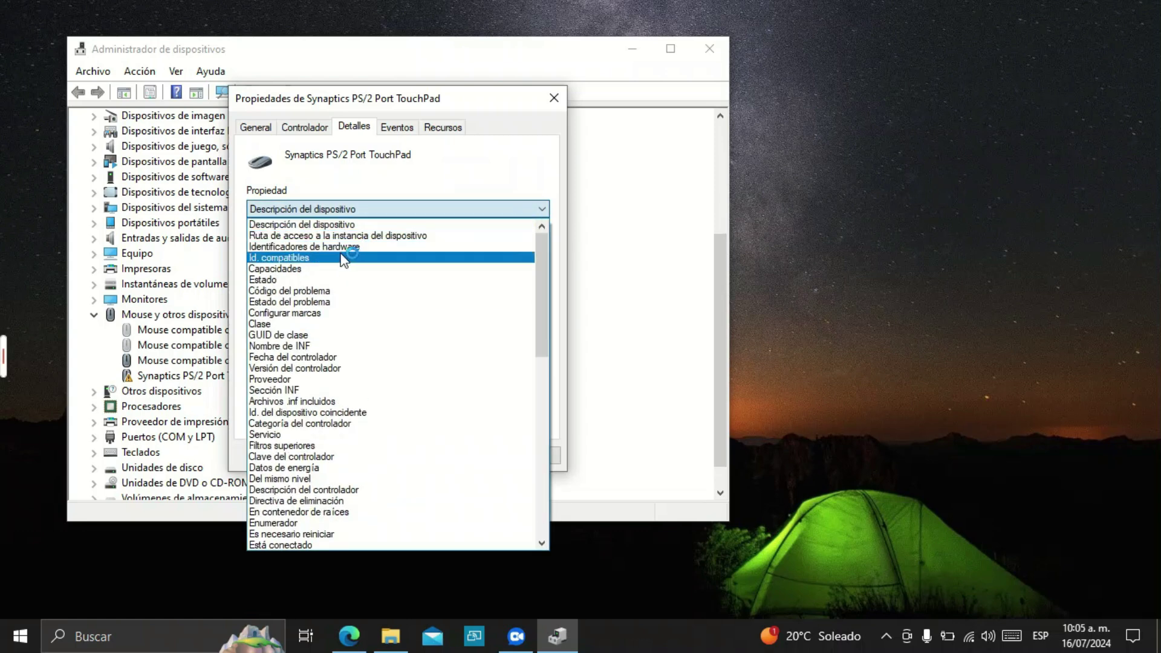
pyautogui.click(298, 257)
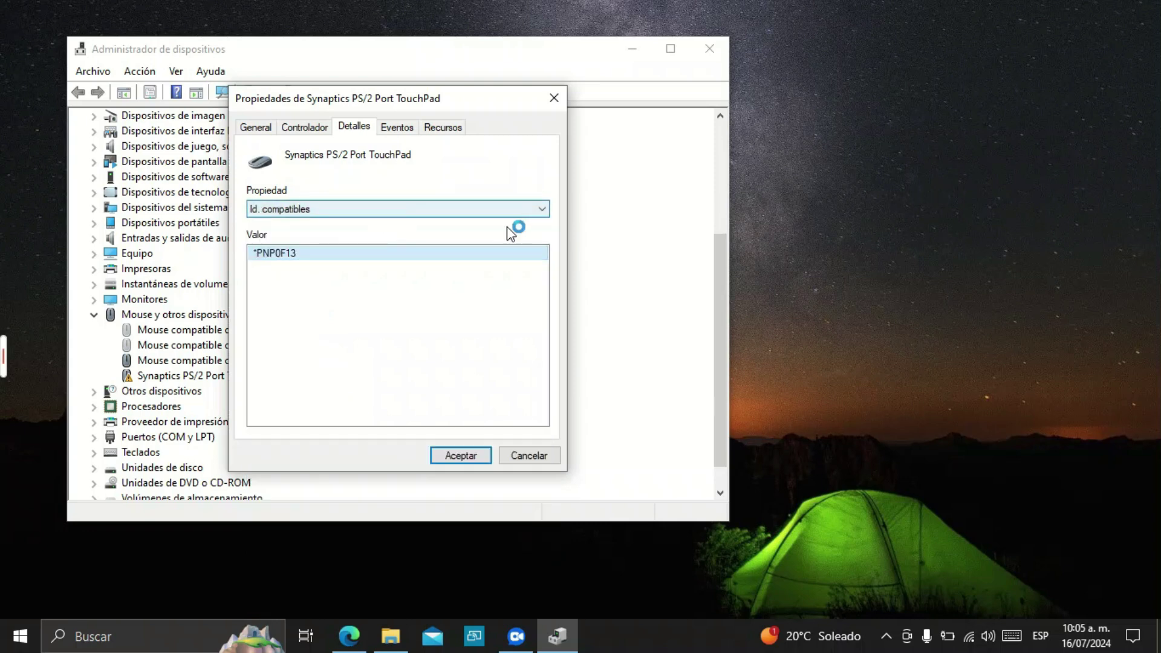
# Step: Display the touchpad's Identificadores de hardware, copy the first one, ACPI\VEN_SYN&DEV_1EAE, and close the properties
pyautogui.click(528, 215)
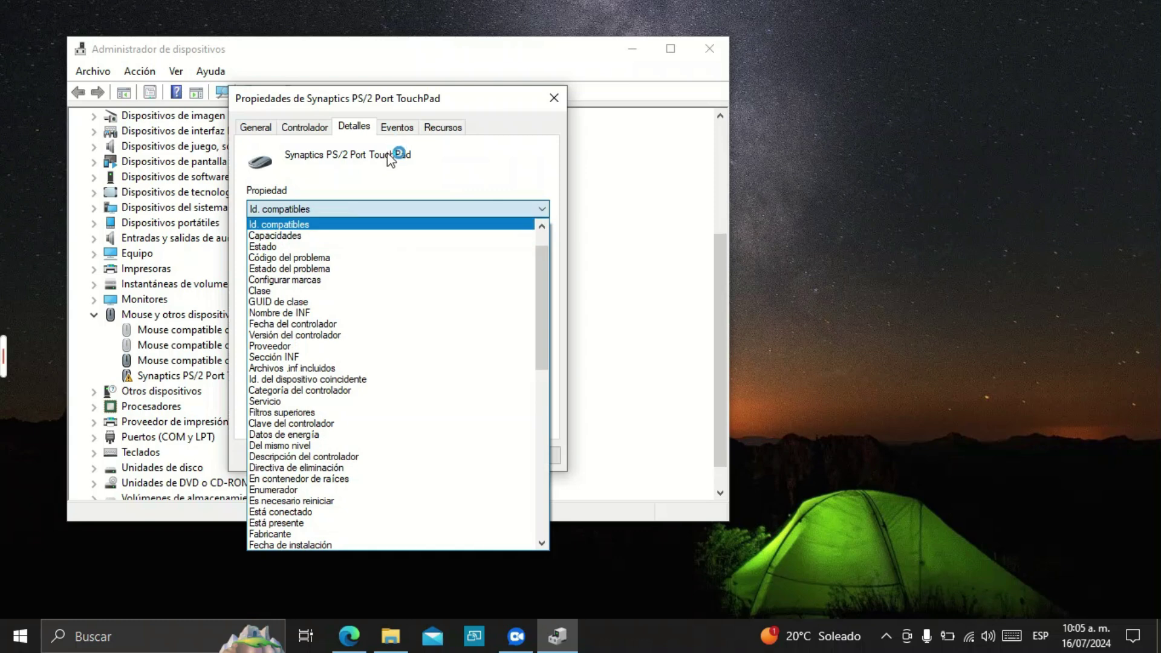
pyautogui.scroll(1, 428, 250)
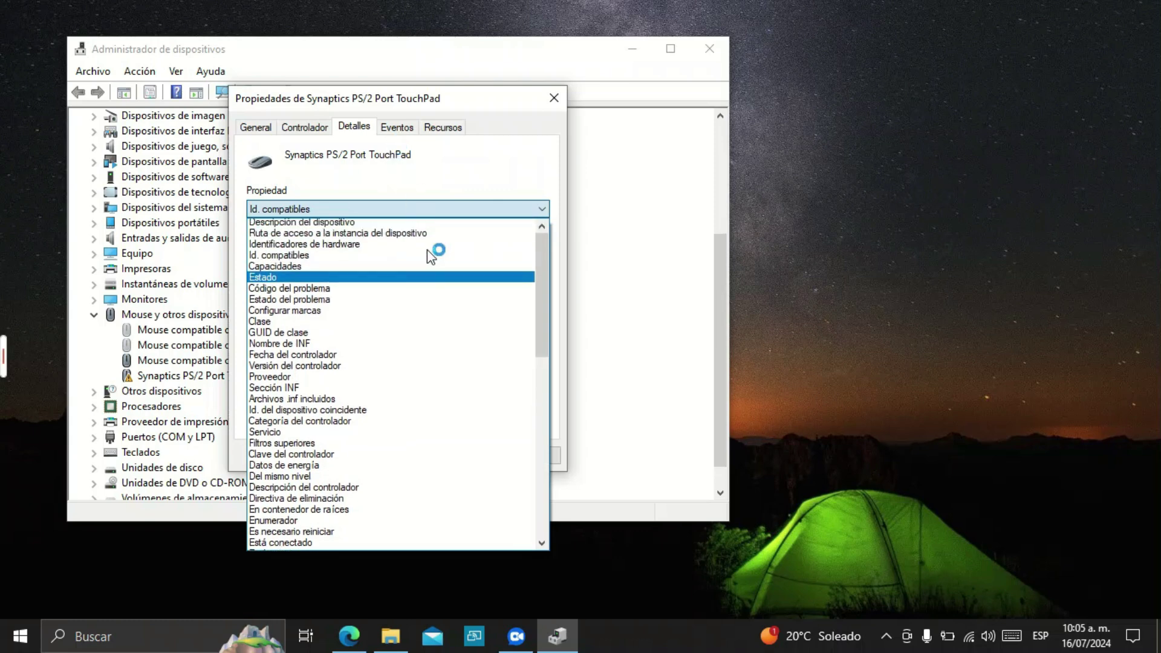
pyautogui.click(354, 244)
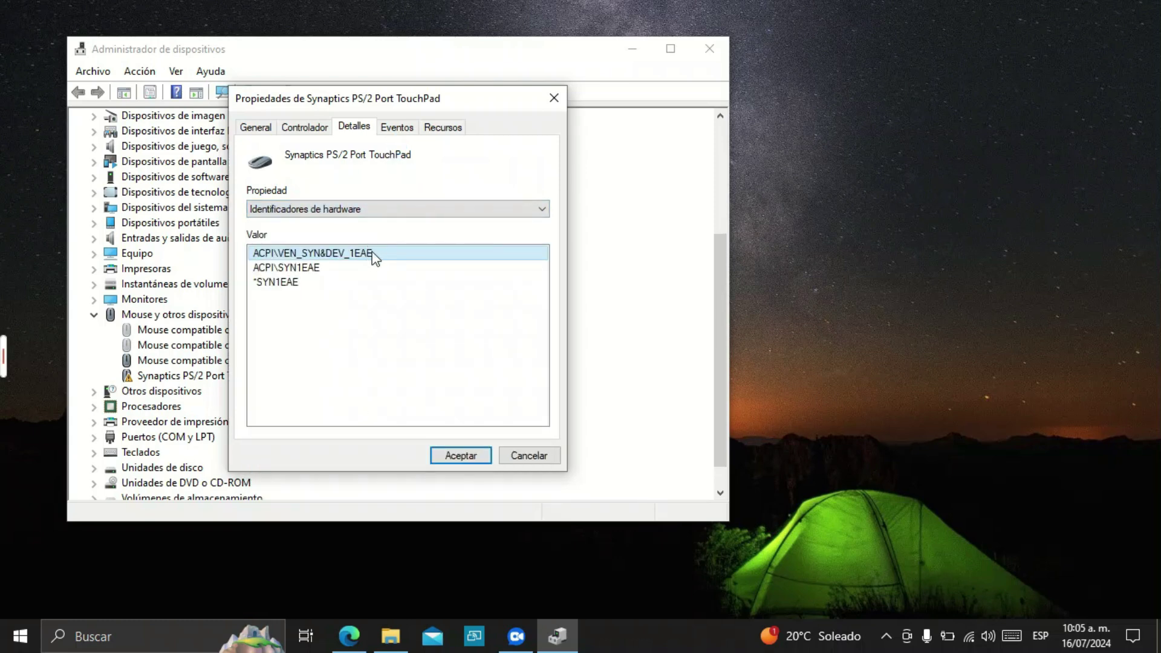
pyautogui.rightClick(374, 256)
pyautogui.click(445, 259)
pyautogui.click(554, 97)
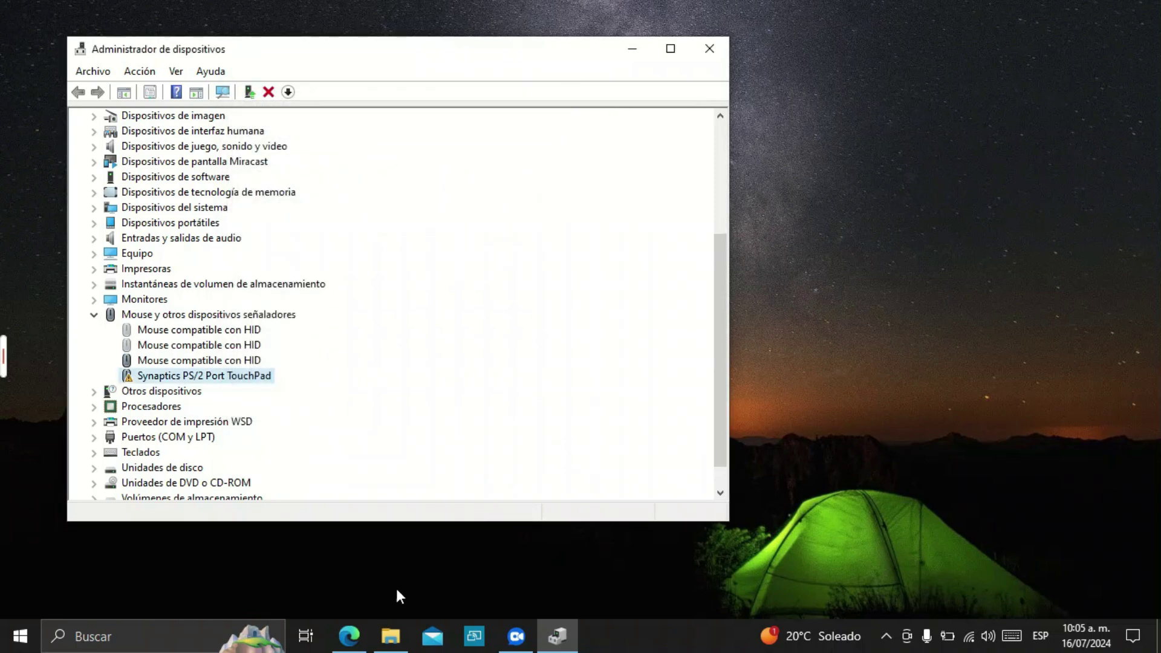
# Step: Switch to Edge and search Google for the copied hardware ID ACPI\VEN_SYN&DEV_1EAE in place of the existing query
pyautogui.click(356, 638)
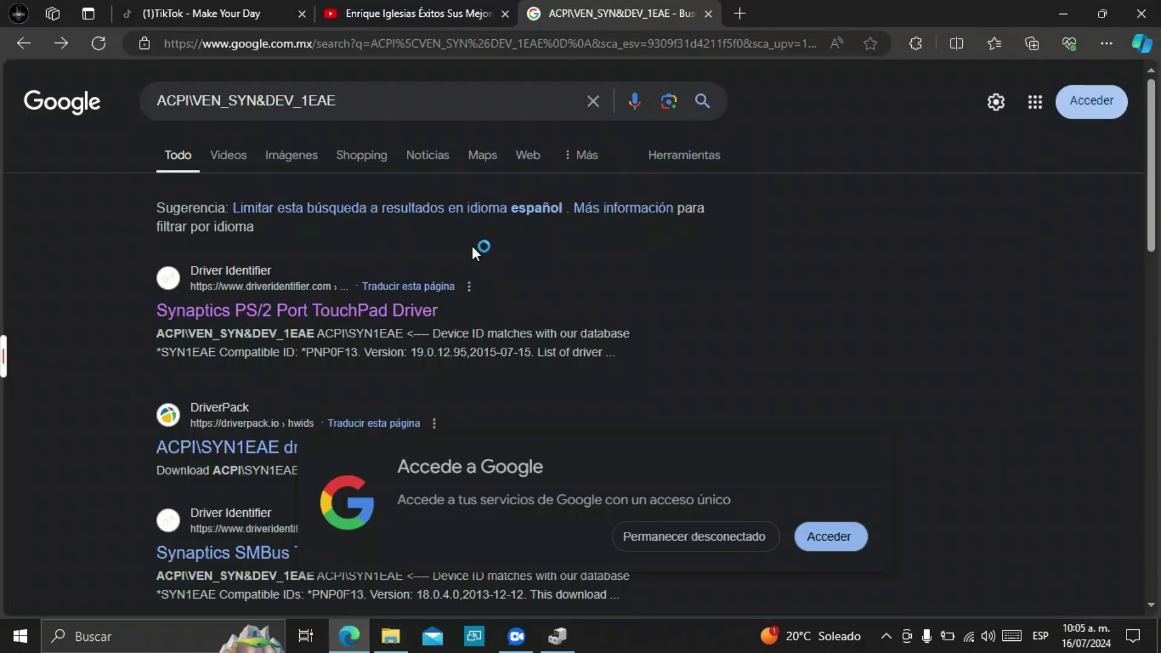
pyautogui.click(592, 101)
pyautogui.rightClick(263, 108)
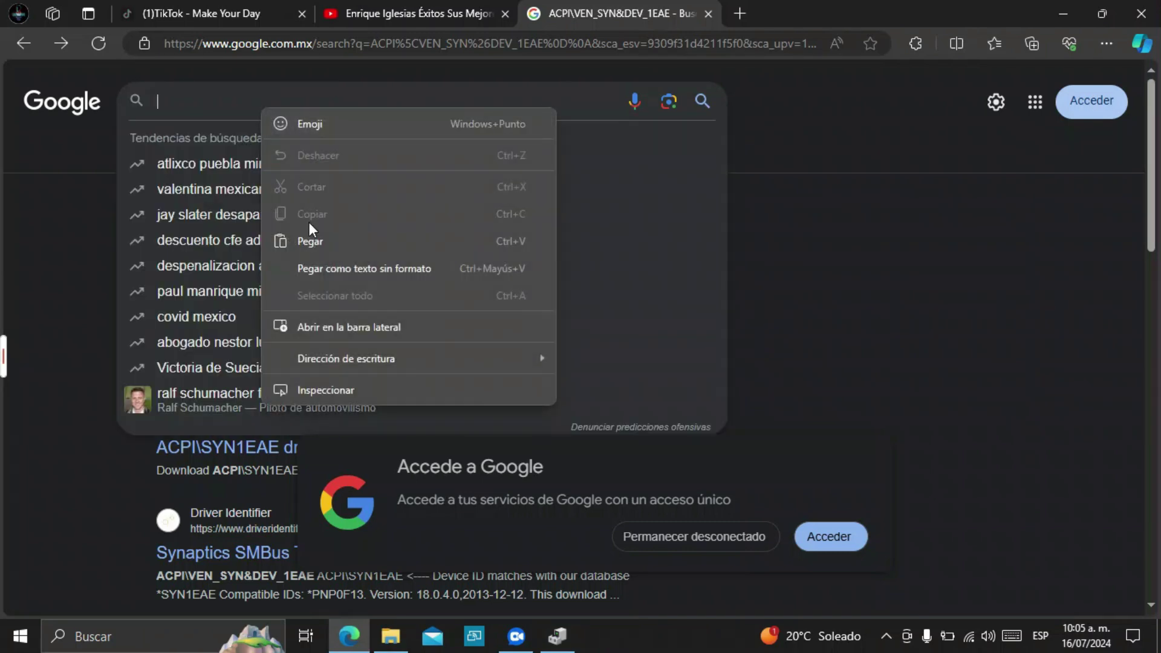
pyautogui.click(329, 242)
pyautogui.click(703, 104)
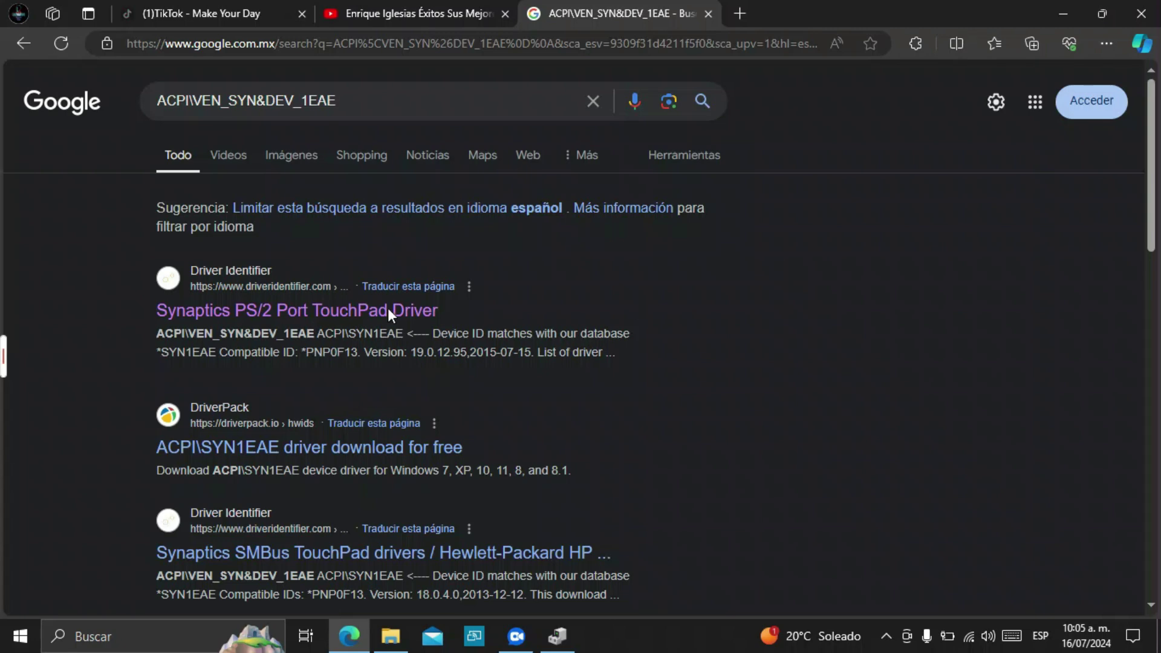
# Step: Open the Driver Identifier result "Synaptics PS/2 Port TouchPad Driver" and choose the download for the first driver in its list
pyautogui.click(307, 312)
pyautogui.scroll(-3, 660, 337)
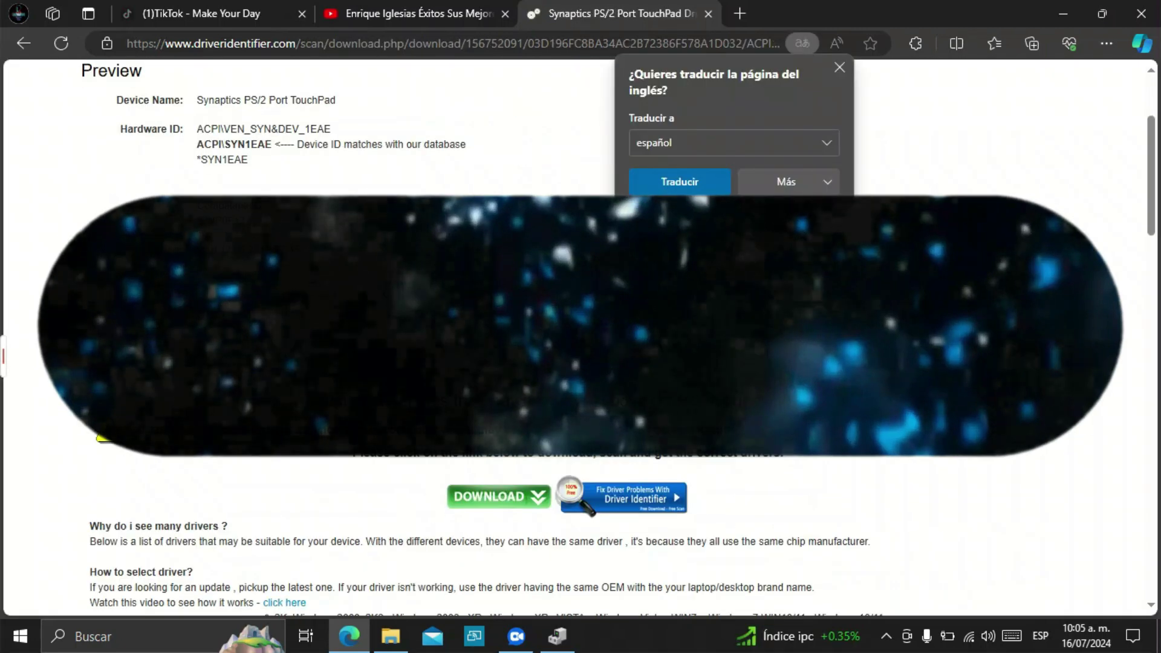
pyautogui.scroll(-6, 661, 337)
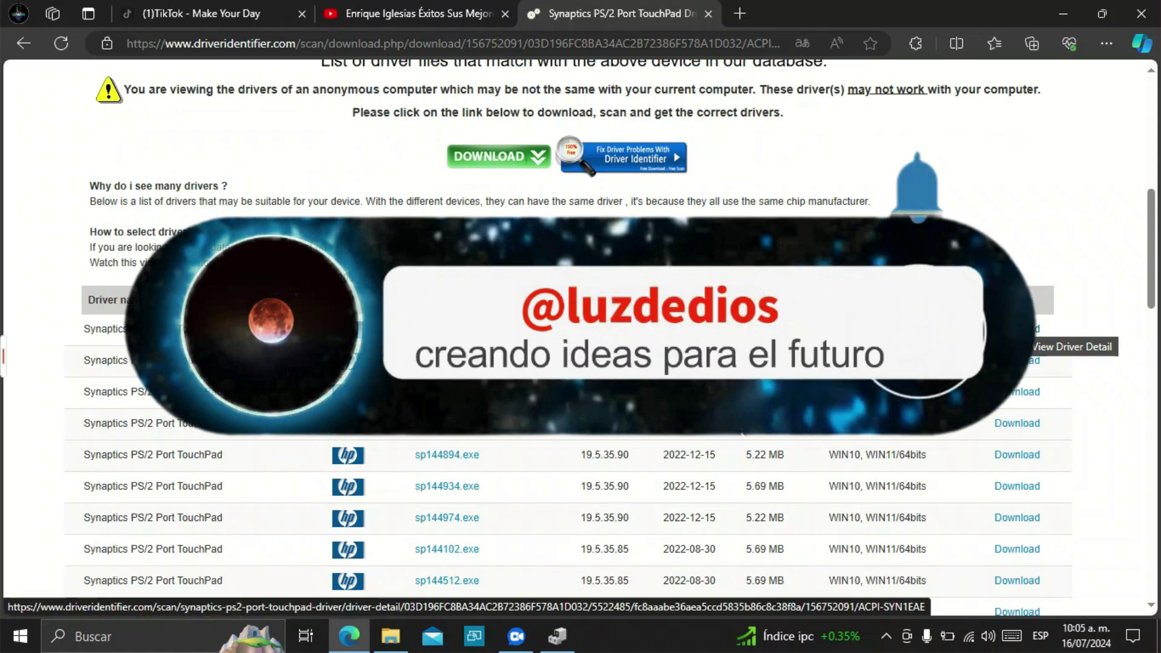
pyautogui.click(1028, 329)
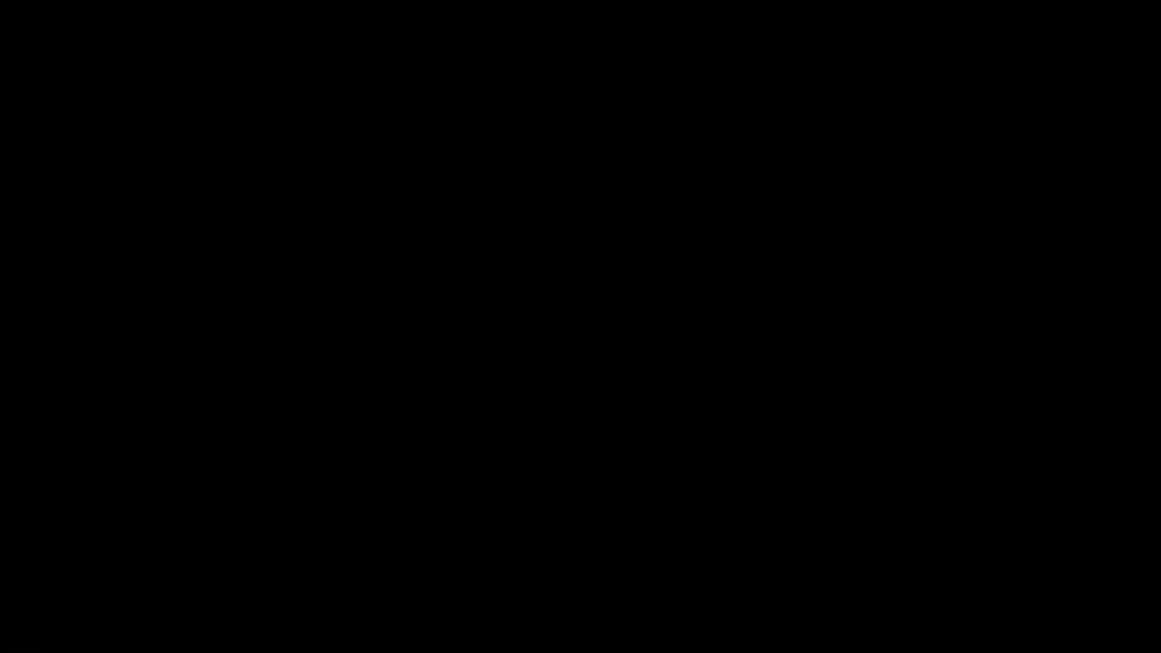
# Step: Go to the download page for the HP-hosted touchpad driver, then minimize the browser
pyautogui.scroll(-6, 711, 279)
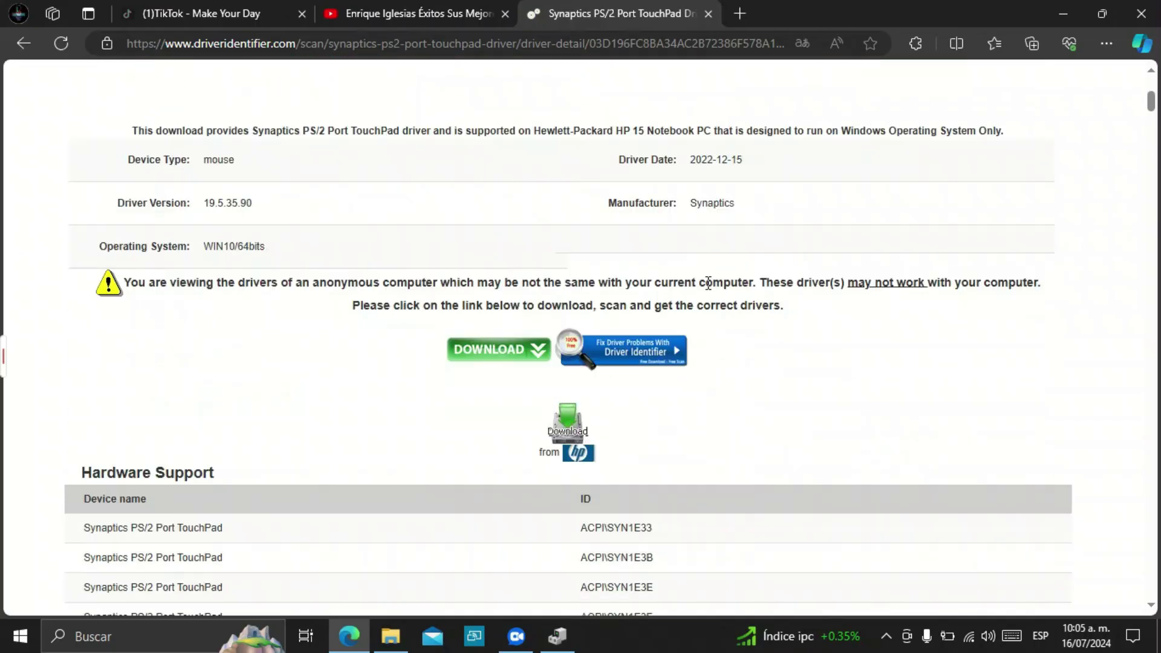
pyautogui.click(569, 427)
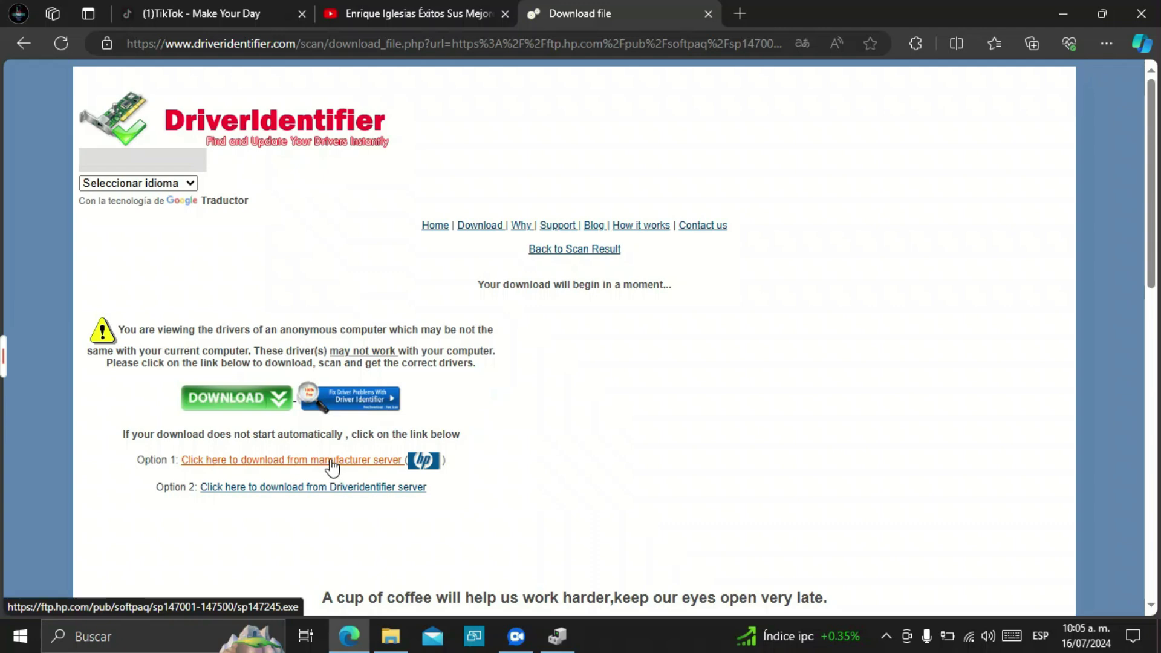
pyautogui.click(1051, 14)
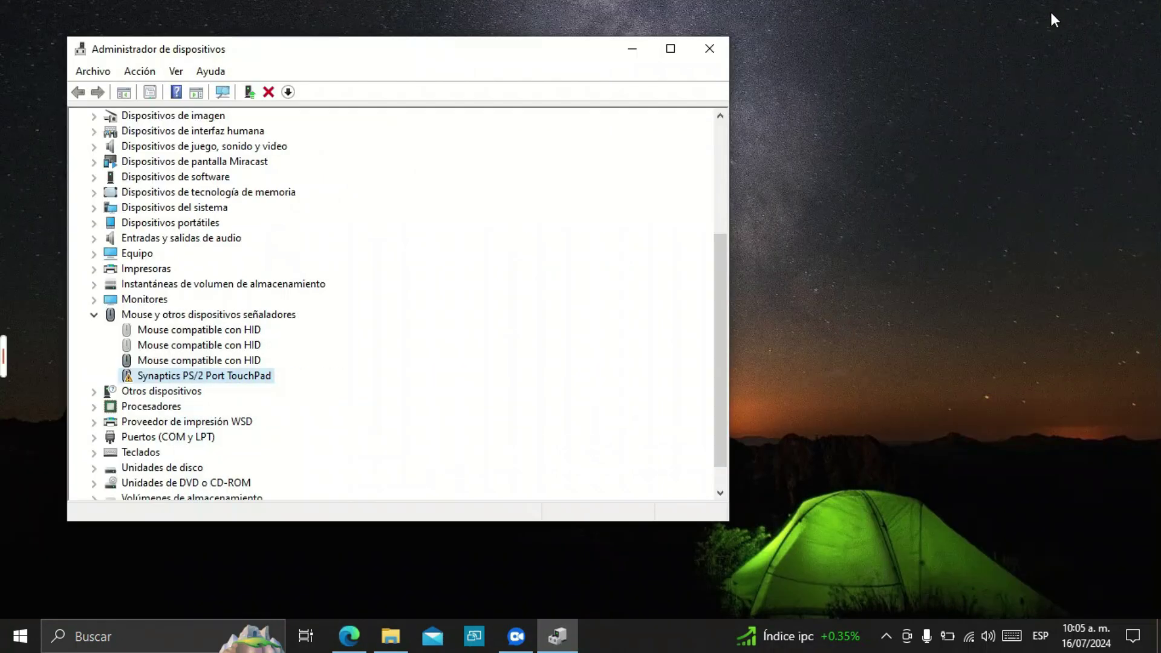
# Step: Launch the sp147245 installer from the Descargas folder in File Explorer
pyautogui.click(391, 636)
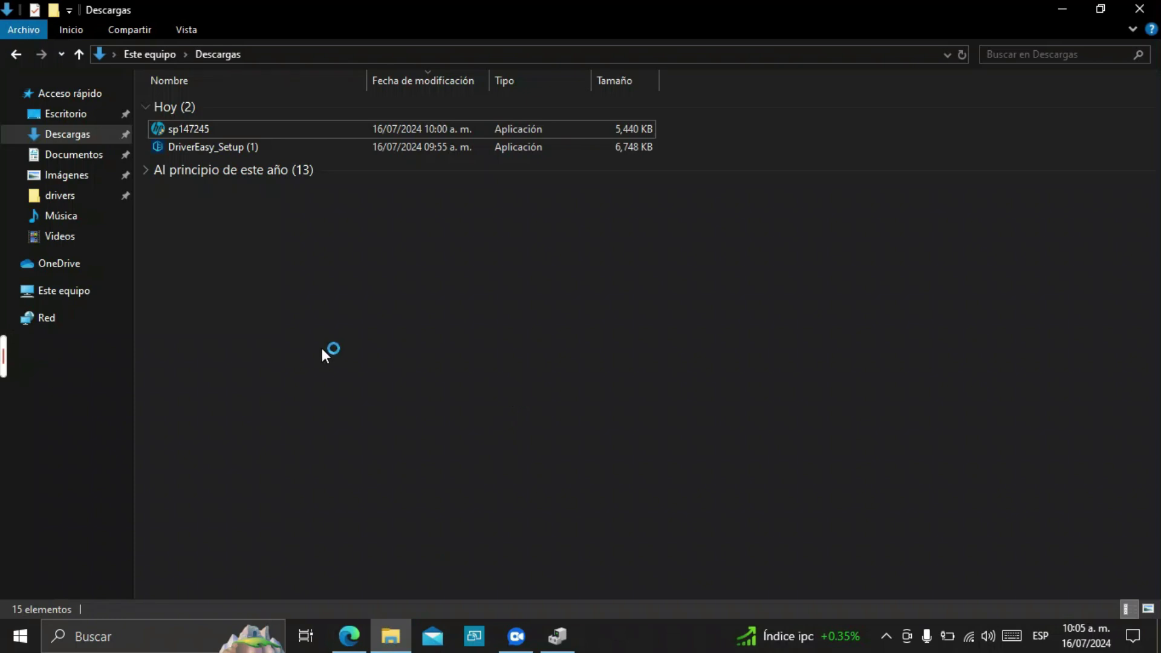
pyautogui.doubleClick(213, 125)
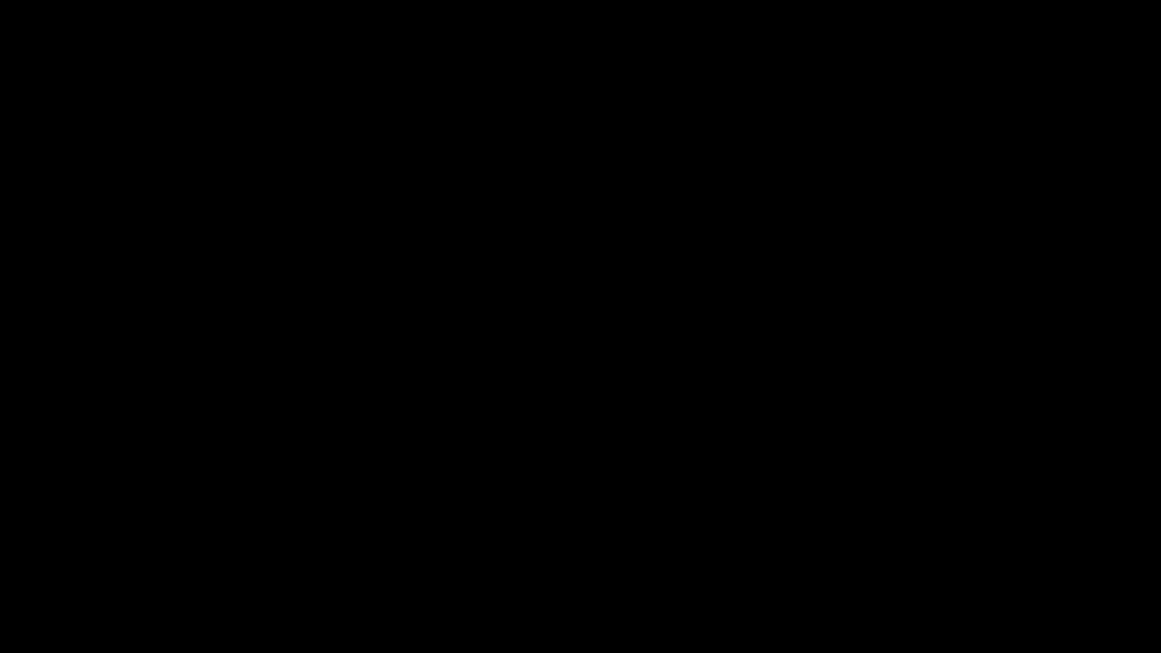
pyautogui.click(563, 382)
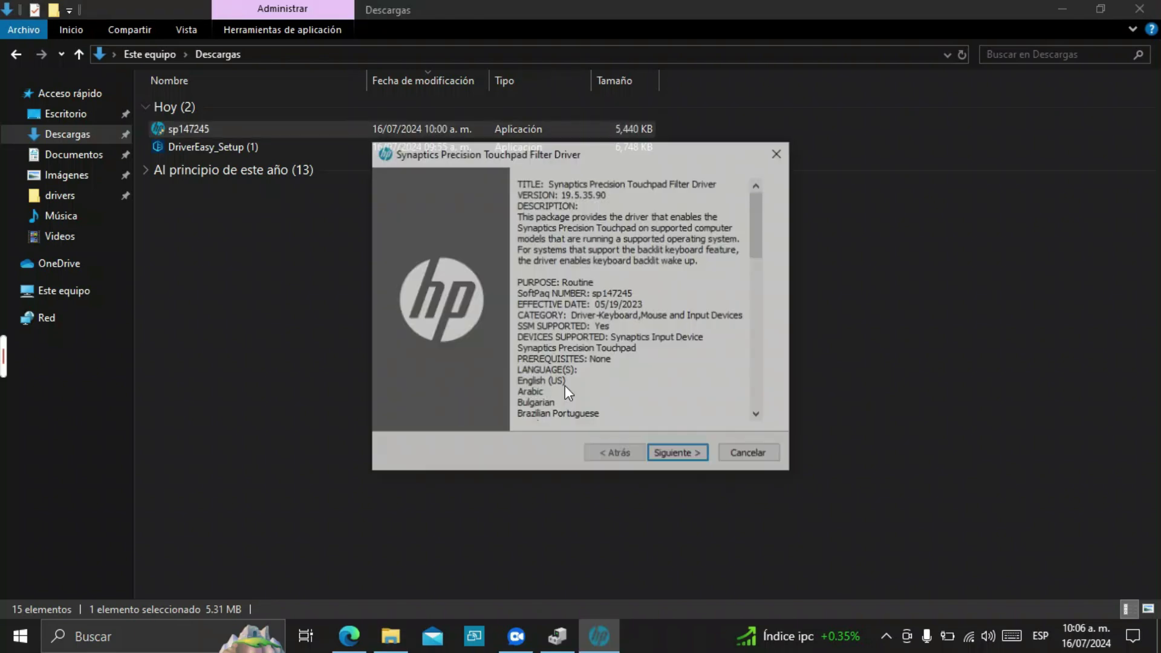
# Step: Accept the license agreement and proceed through the Synaptics Precision Touchpad Filter Driver setup
pyautogui.click(669, 455)
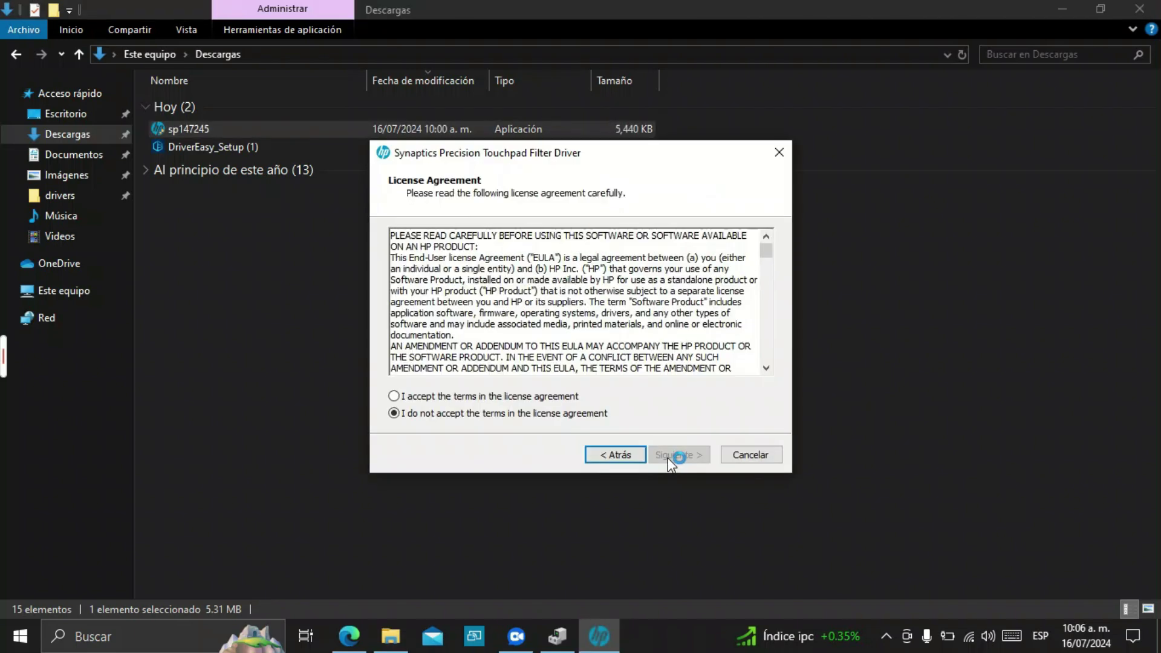
pyautogui.click(555, 395)
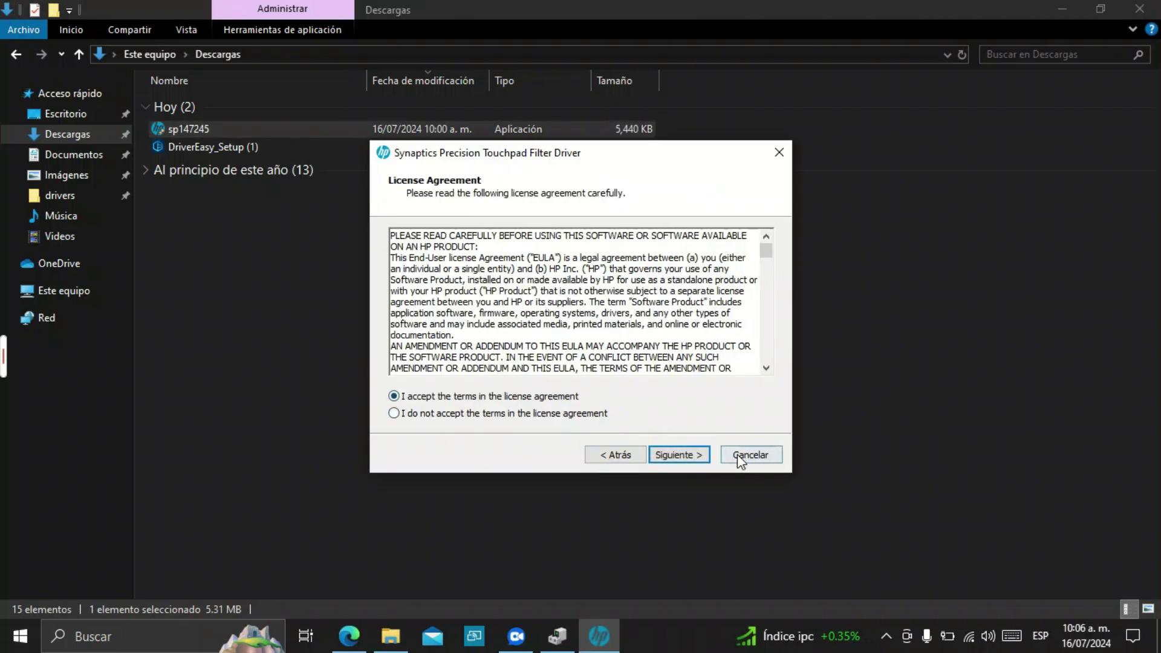
pyautogui.click(684, 457)
pyautogui.click(685, 457)
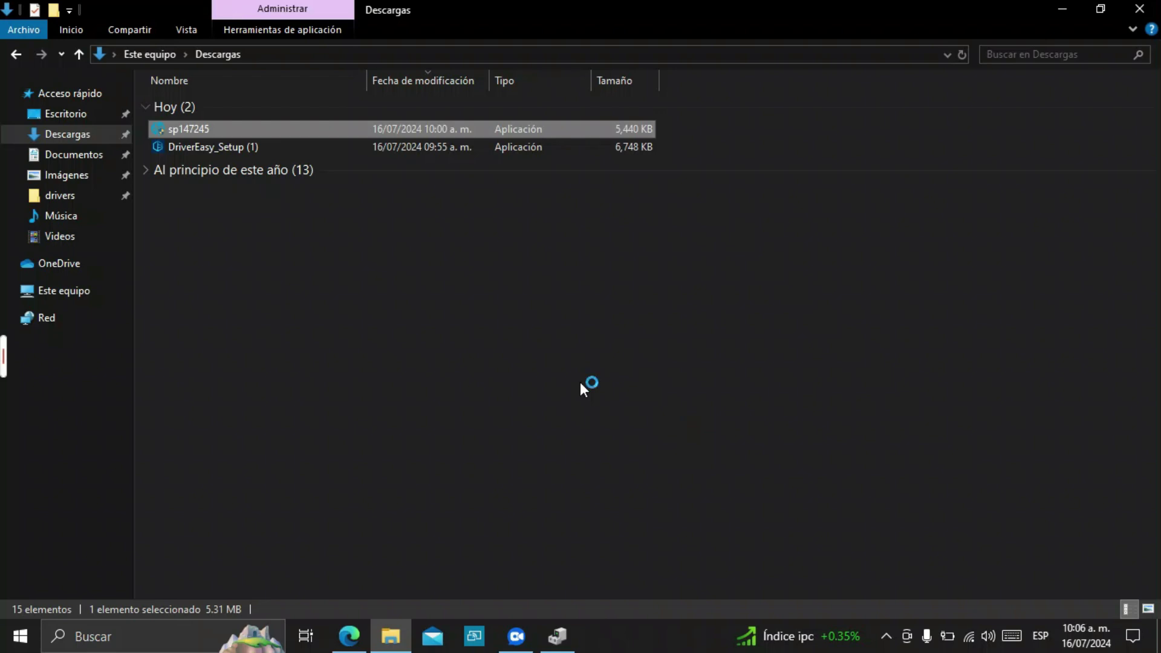
# Step: Minimize the Descargas window and check the hidden notification area icons
pyautogui.click(1061, 9)
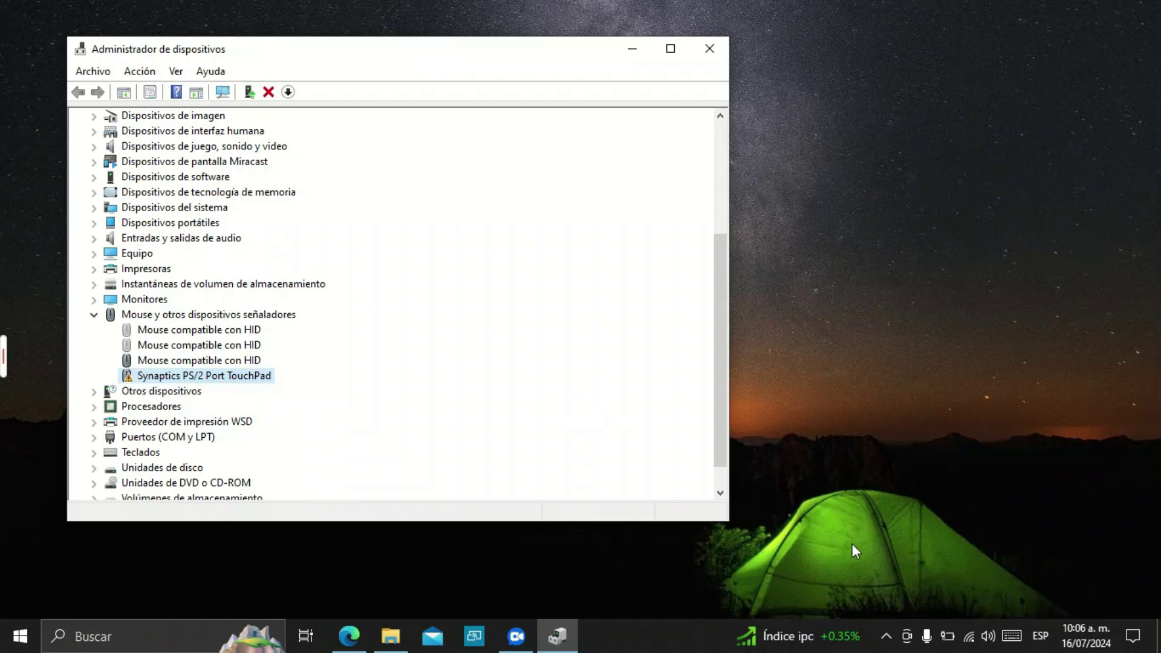
pyautogui.click(885, 635)
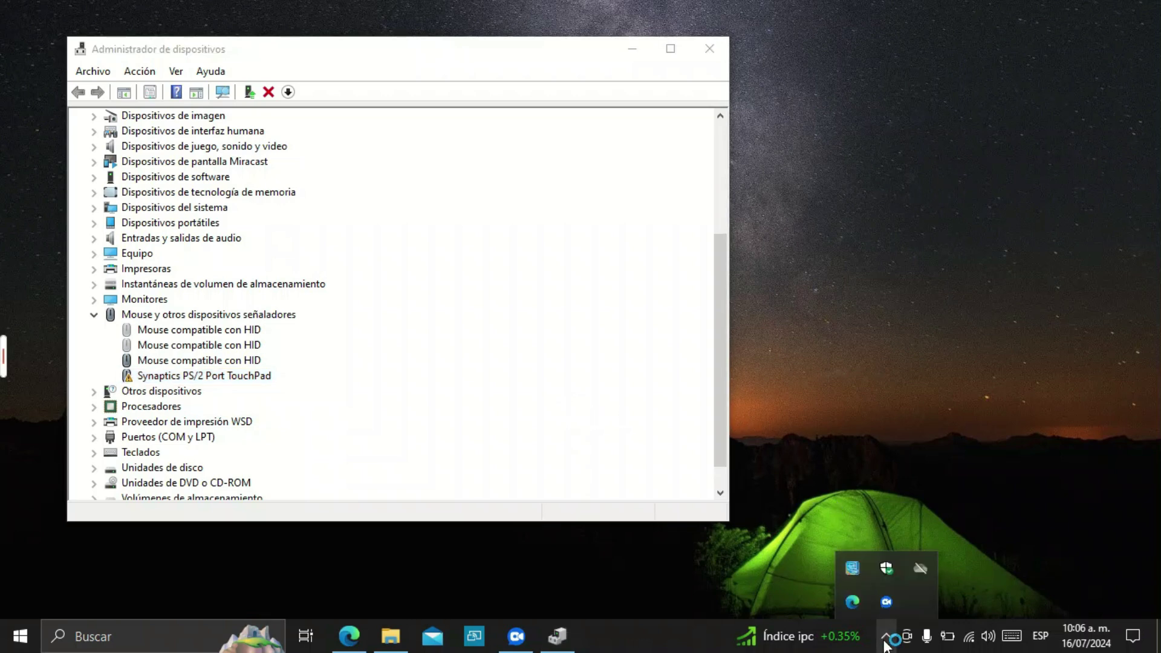
pyautogui.click(825, 376)
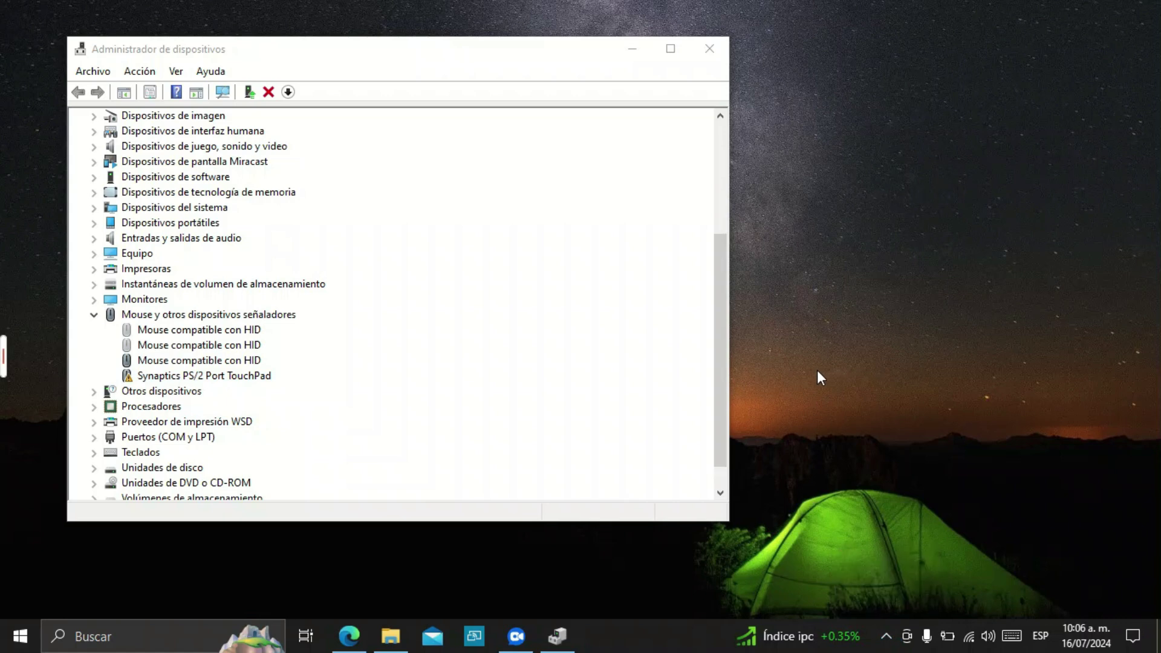
# Step: Start a driver update for Synaptics PS/2 Port TouchPad, choosing to look for drivers on this computer
pyautogui.click(198, 376)
pyautogui.rightClick(189, 376)
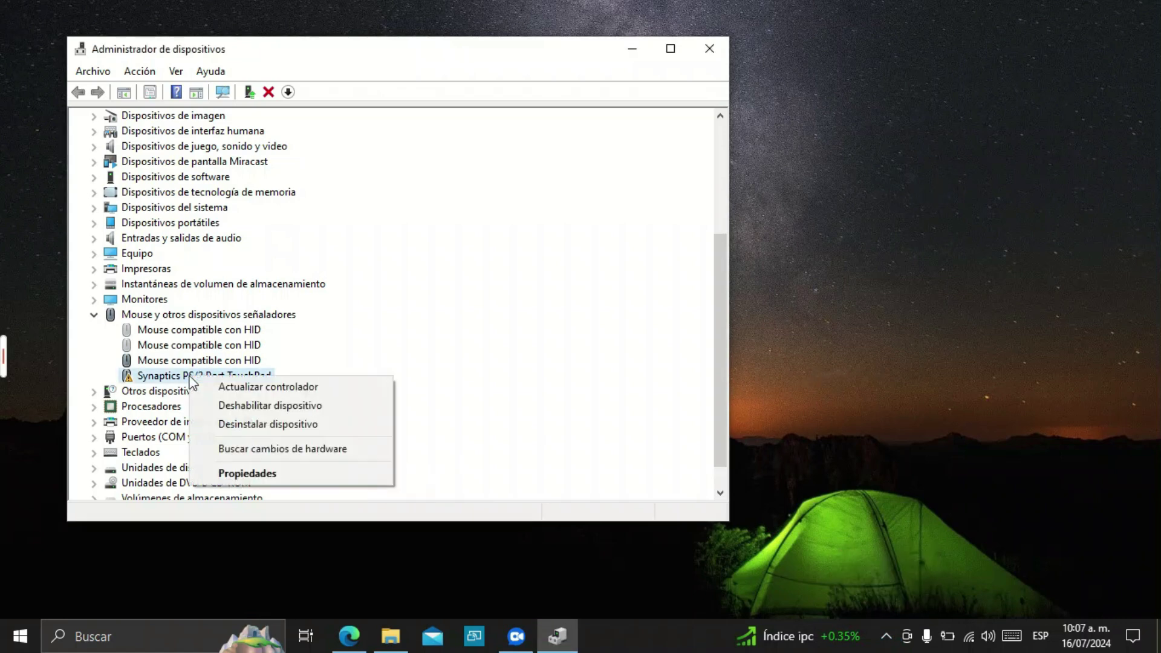
pyautogui.click(316, 386)
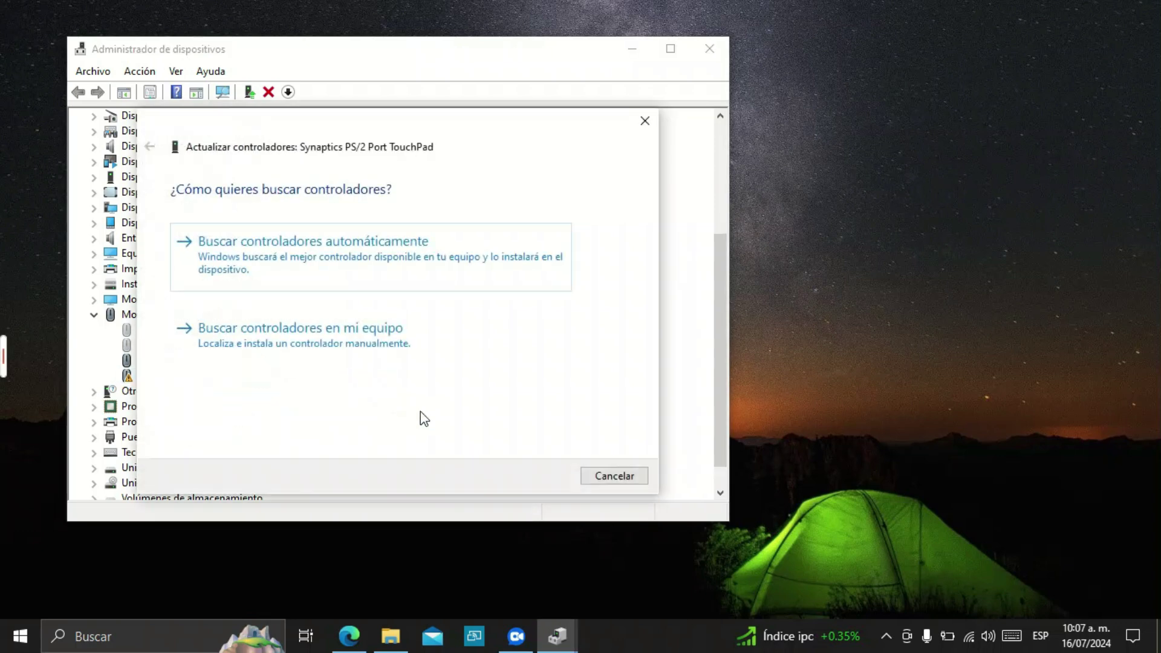
pyautogui.click(350, 341)
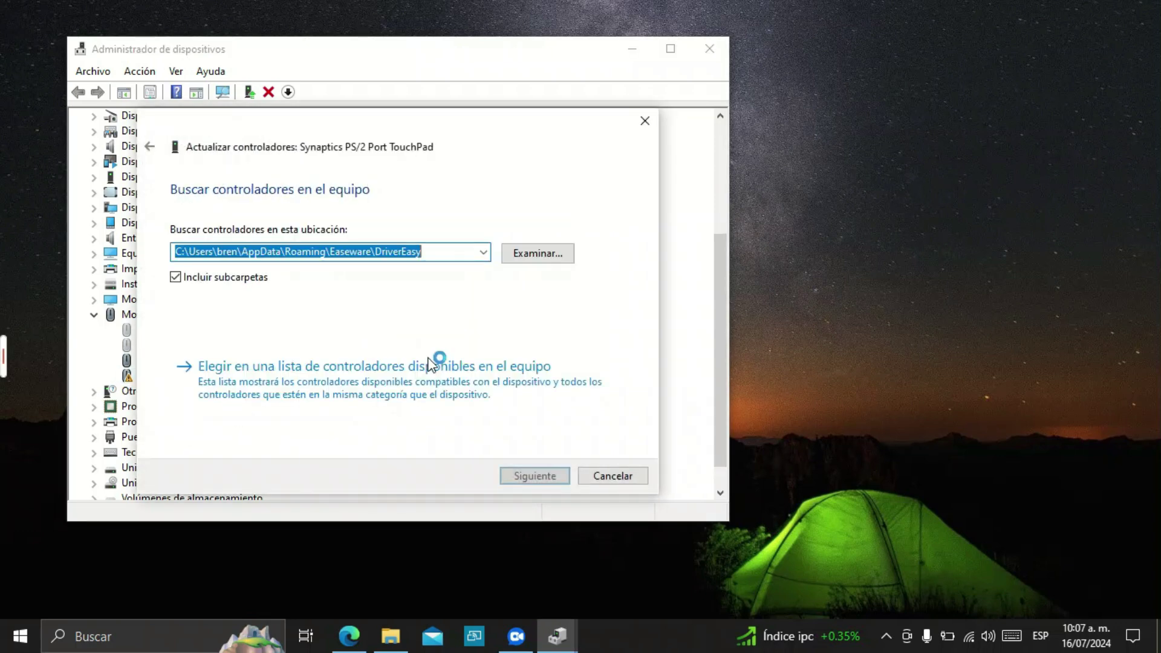
# Step: Browse for the touchpad driver search location and set it to Disco local (C:)
pyautogui.click(524, 256)
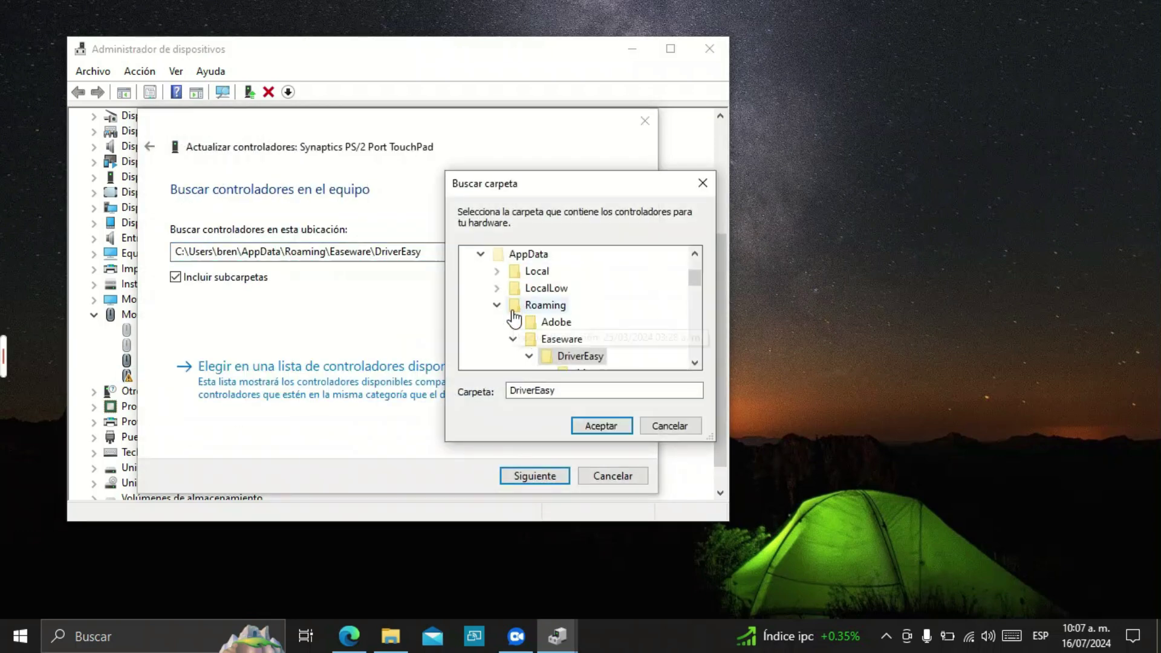
pyautogui.click(481, 254)
pyautogui.scroll(2, 566, 311)
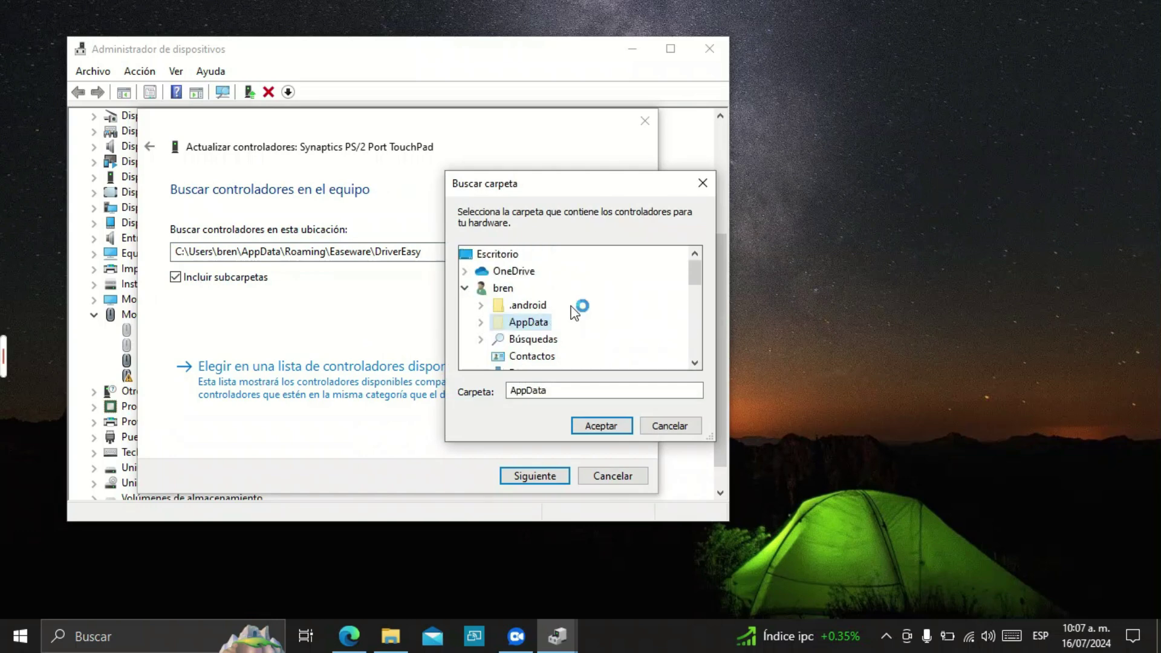
pyautogui.click(469, 290)
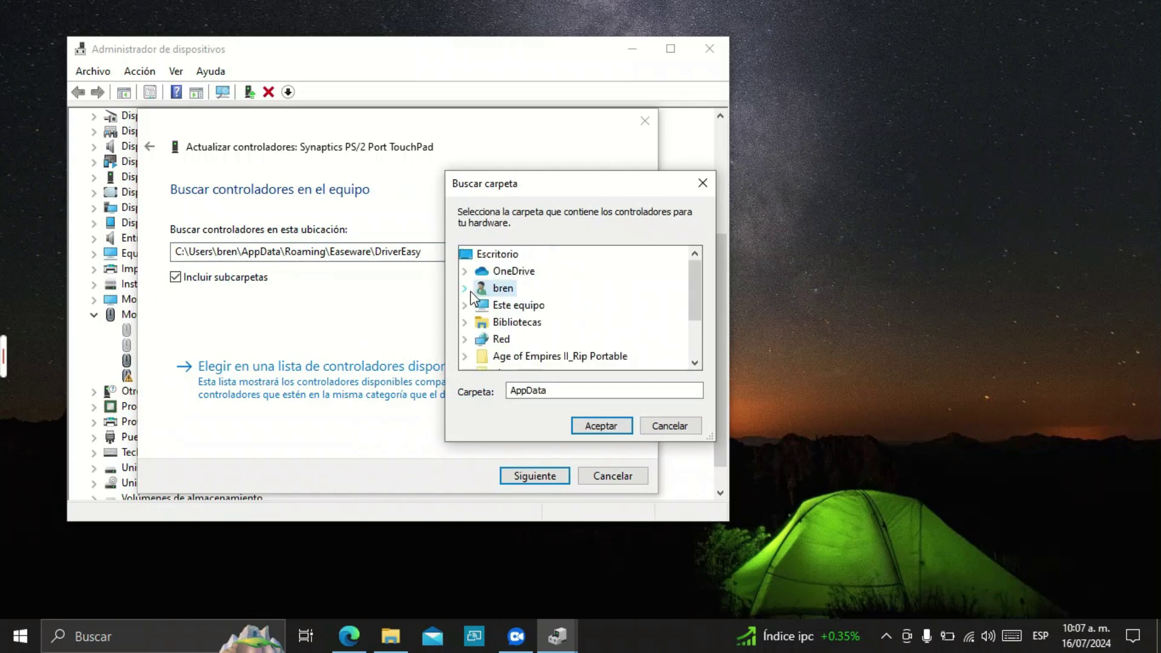
pyautogui.click(464, 305)
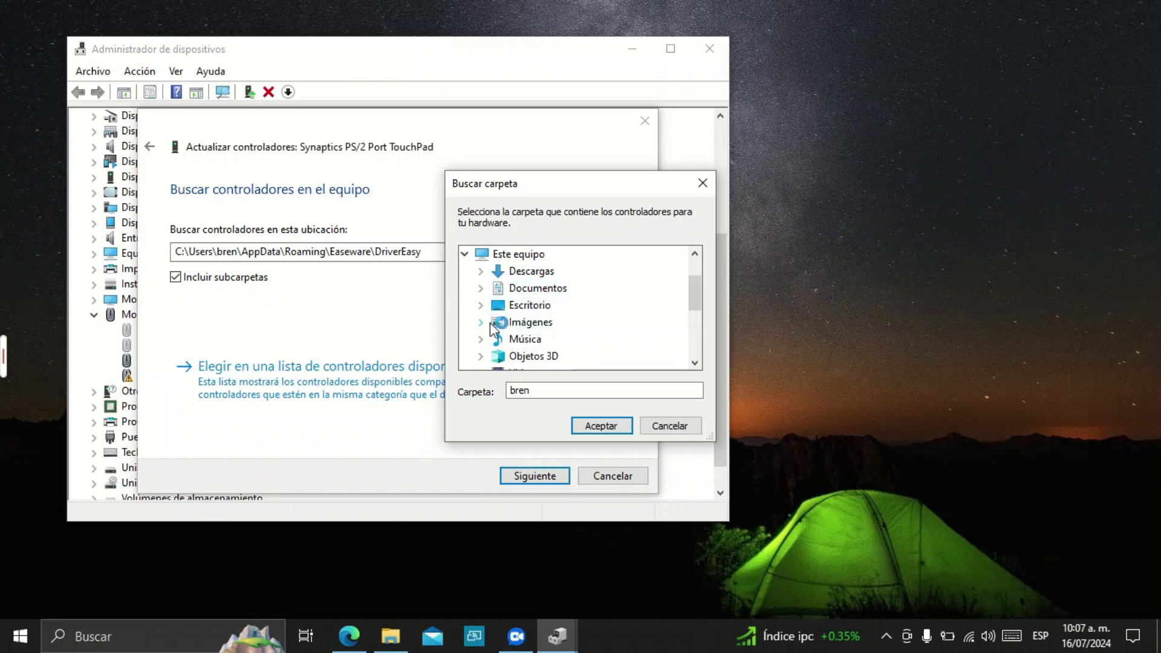
pyautogui.scroll(-2, 489, 322)
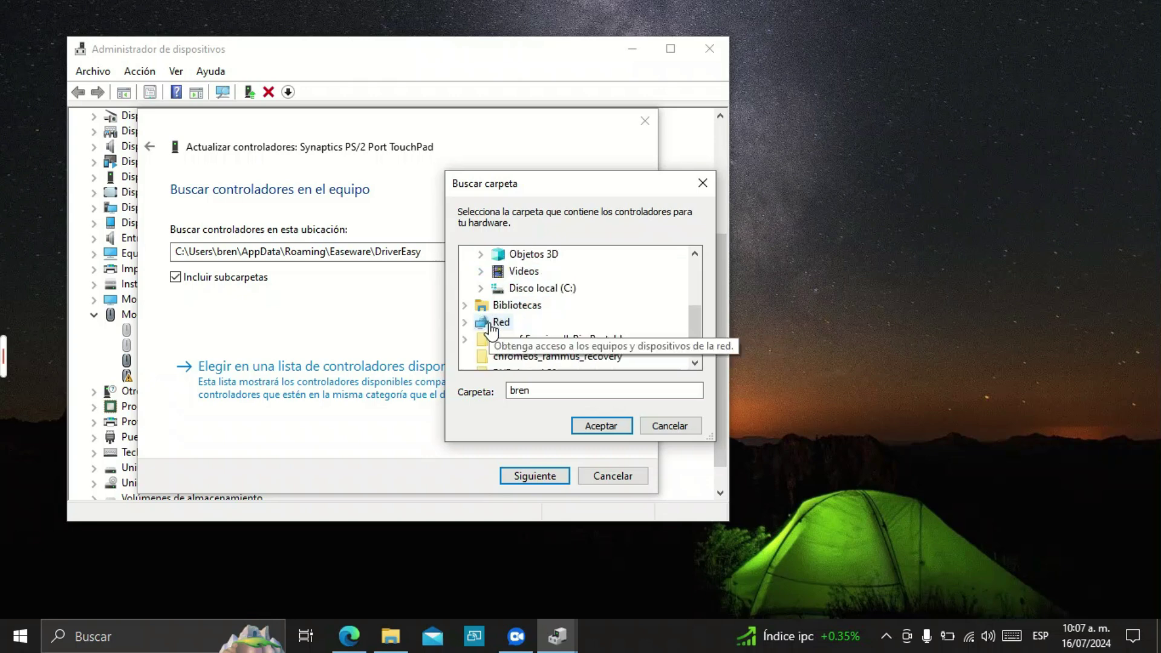
pyautogui.doubleClick(556, 288)
pyautogui.scroll(-1, 612, 323)
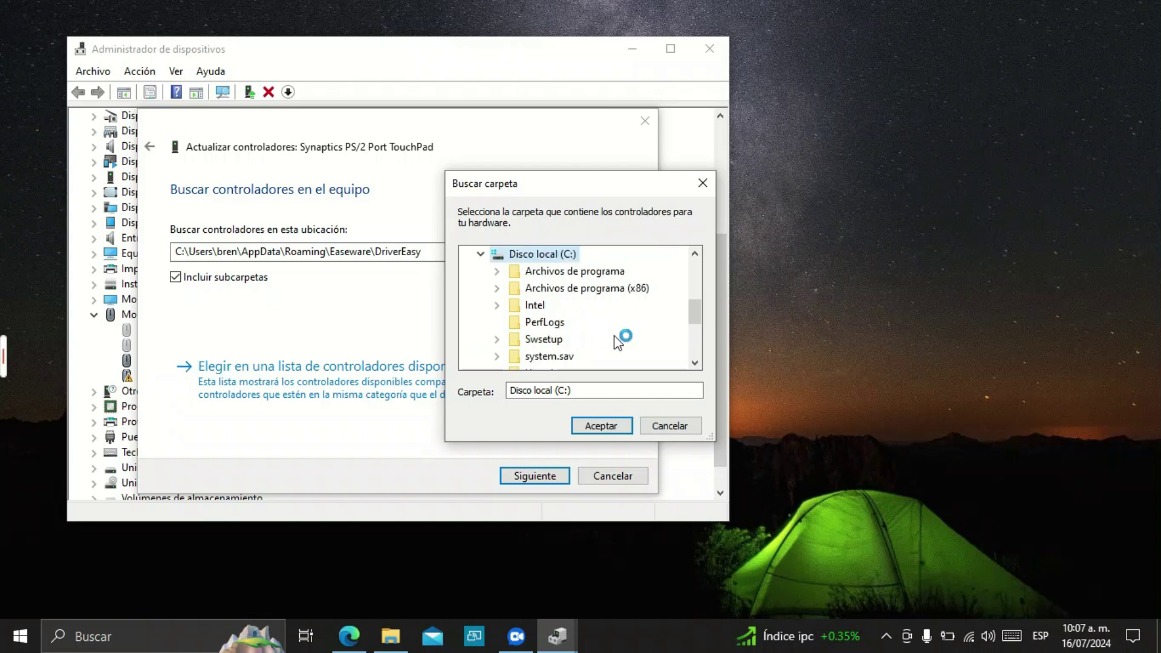
pyautogui.scroll(-1, 616, 342)
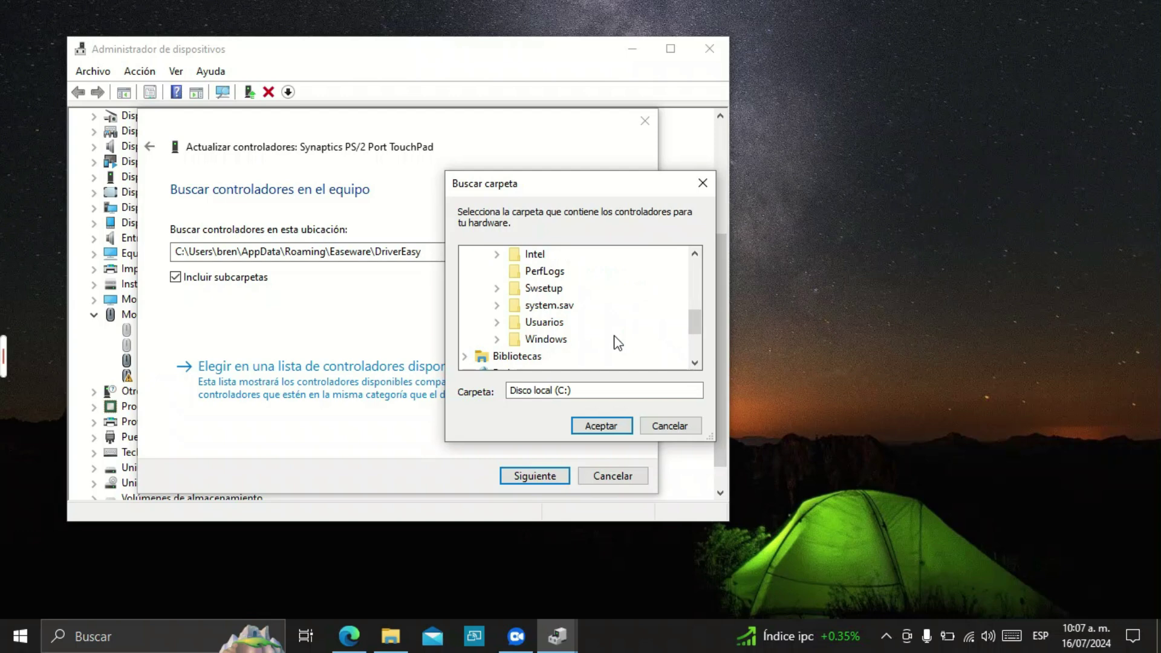
pyautogui.scroll(1, 617, 342)
pyautogui.click(599, 425)
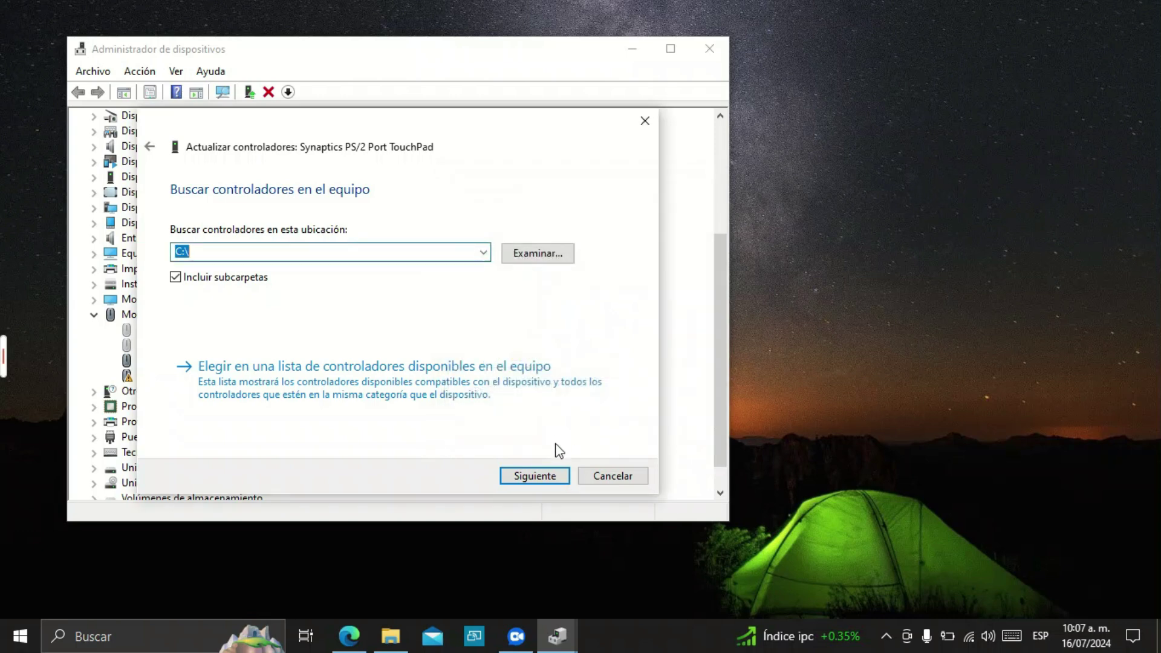
# Step: Try to search C:\ for the touchpad driver, cancel the search, and minimize Device Manager
pyautogui.click(538, 477)
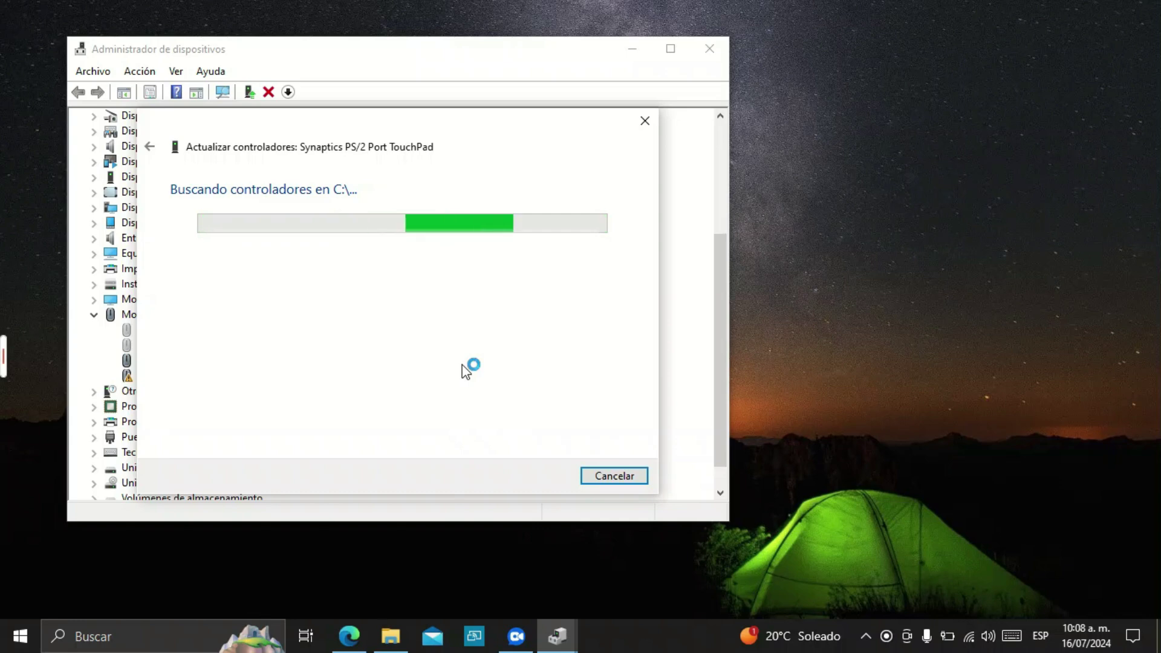
pyautogui.click(615, 477)
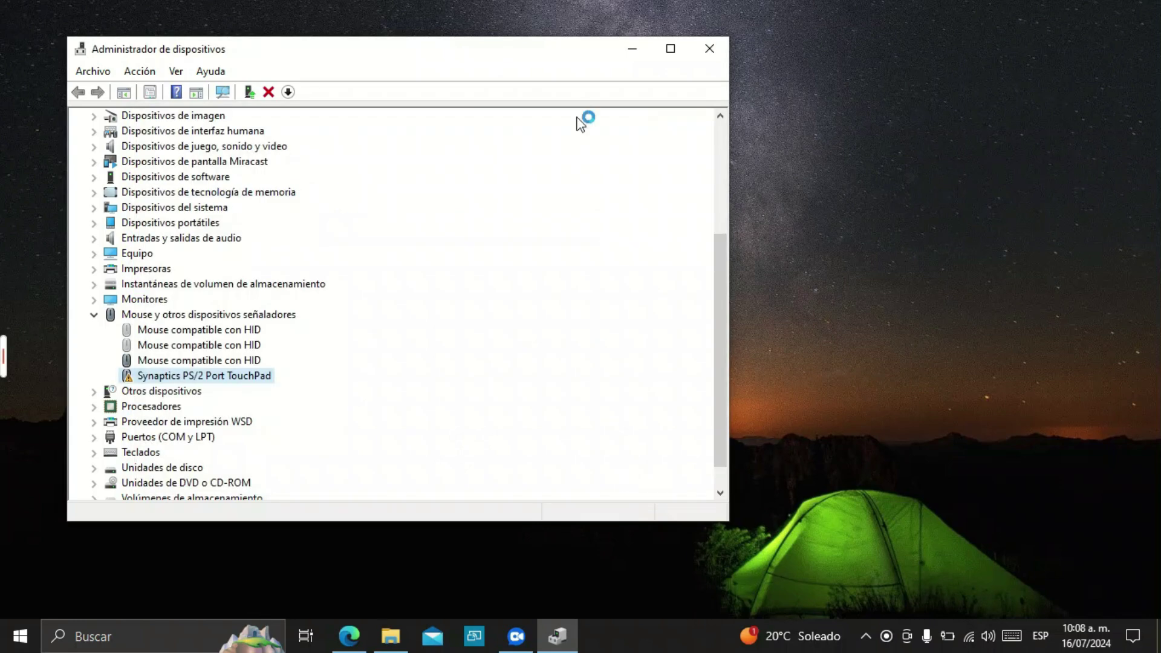
pyautogui.click(632, 50)
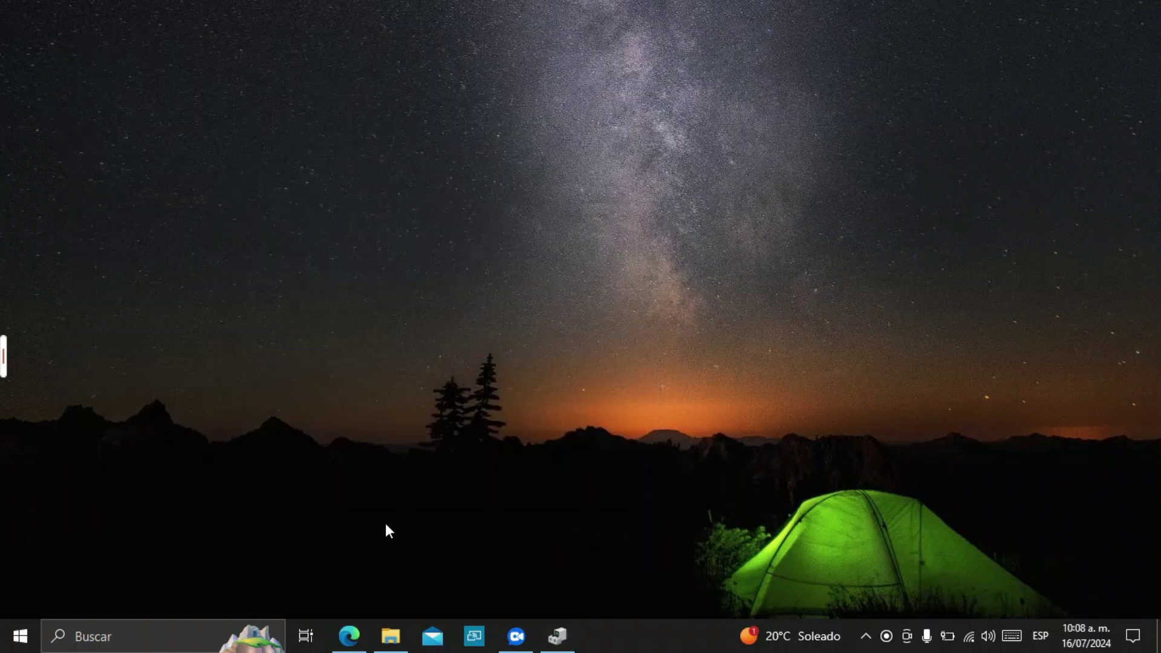
# Step: Switch to the Descargas window in File Explorer and check the hidden notification area icons
pyautogui.click(399, 636)
pyautogui.click(592, 386)
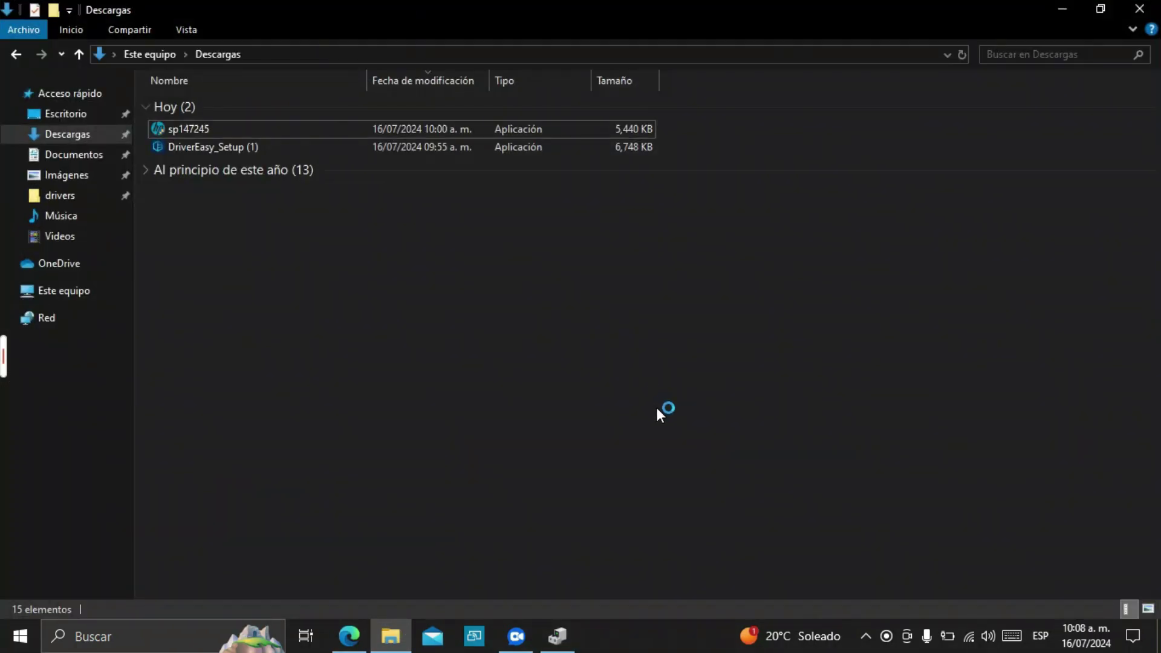
pyautogui.click(864, 641)
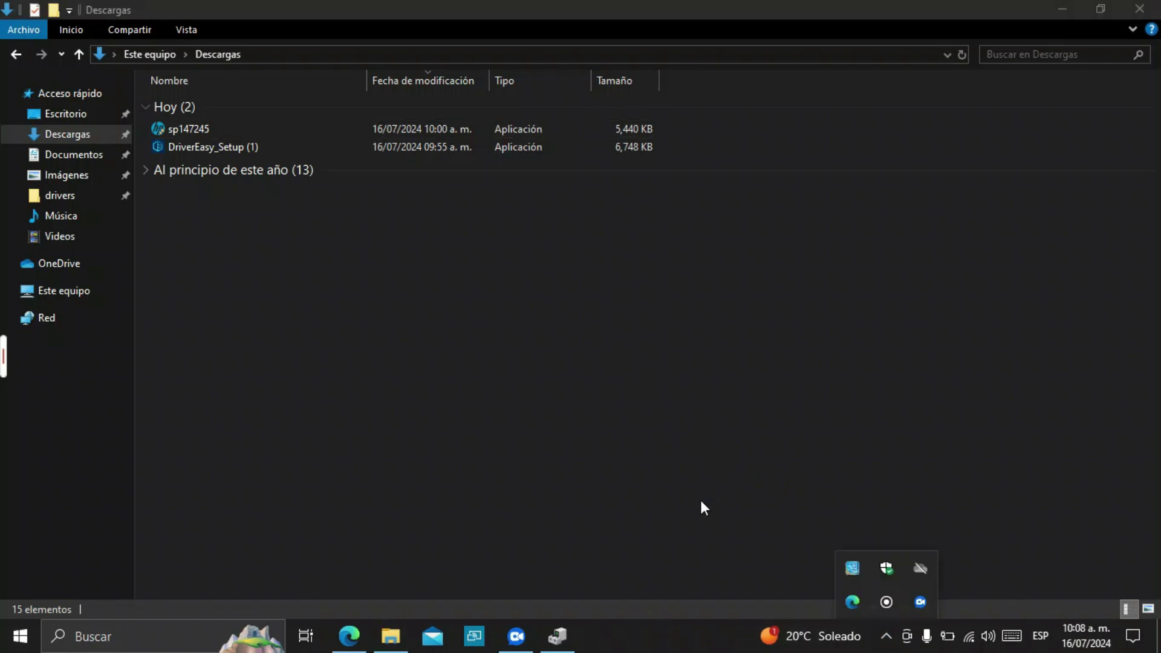
pyautogui.click(498, 412)
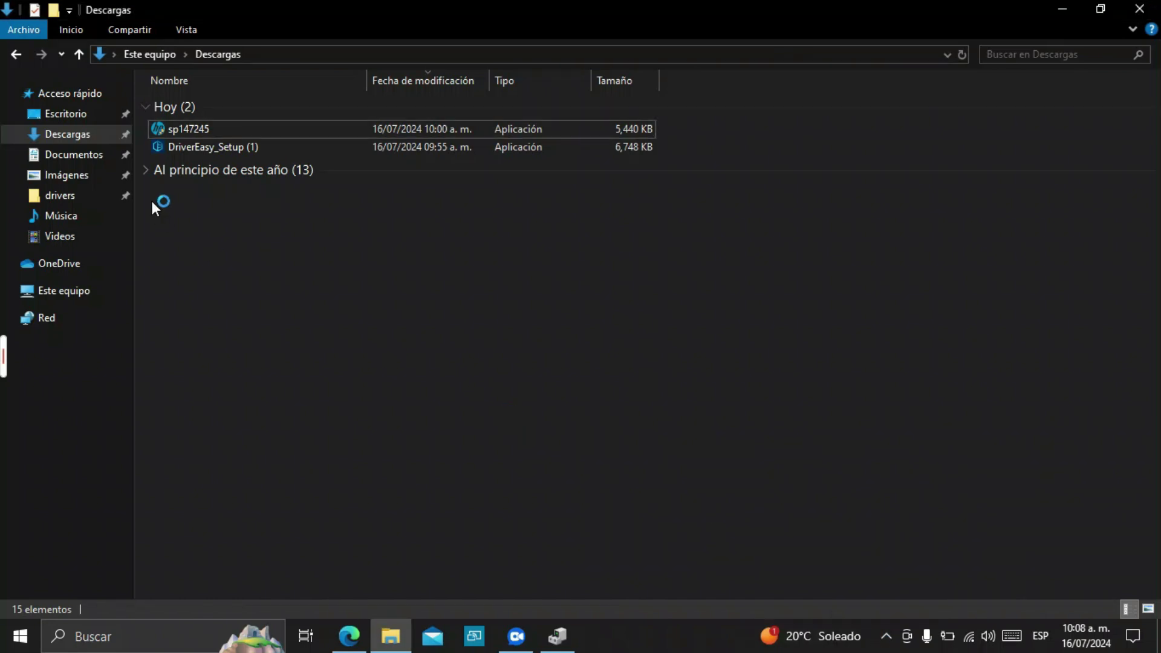
# Step: Run the sp147245 installer, accept its license, check the folder where it saves the files, and cancel the setup
pyautogui.click(205, 127)
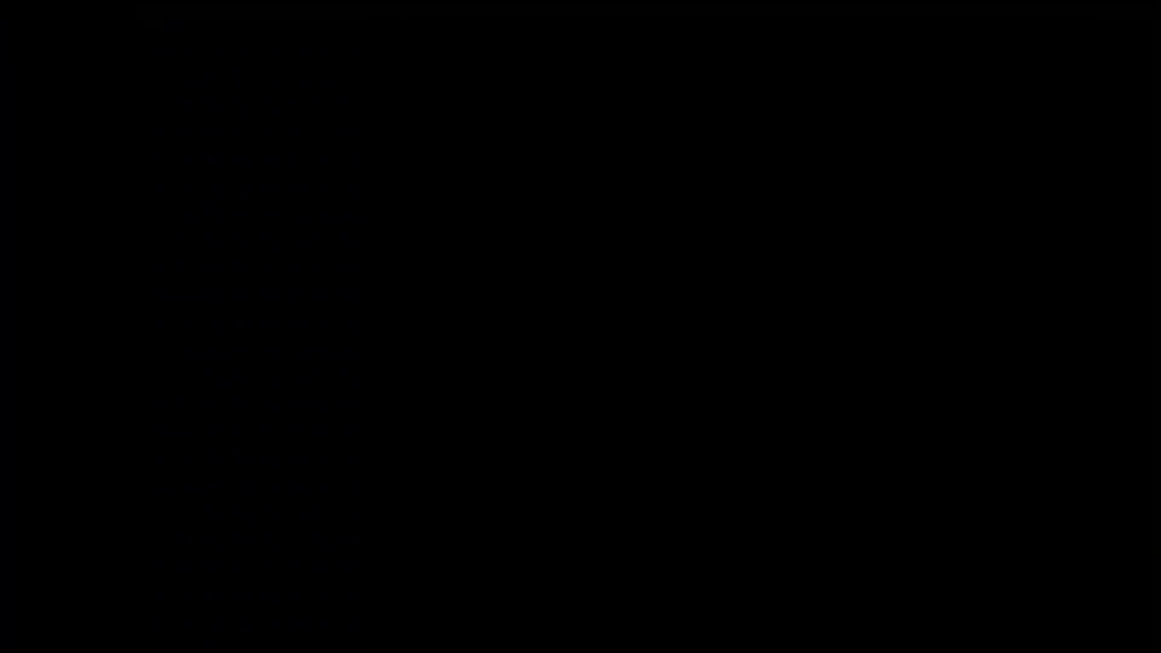
pyautogui.click(542, 430)
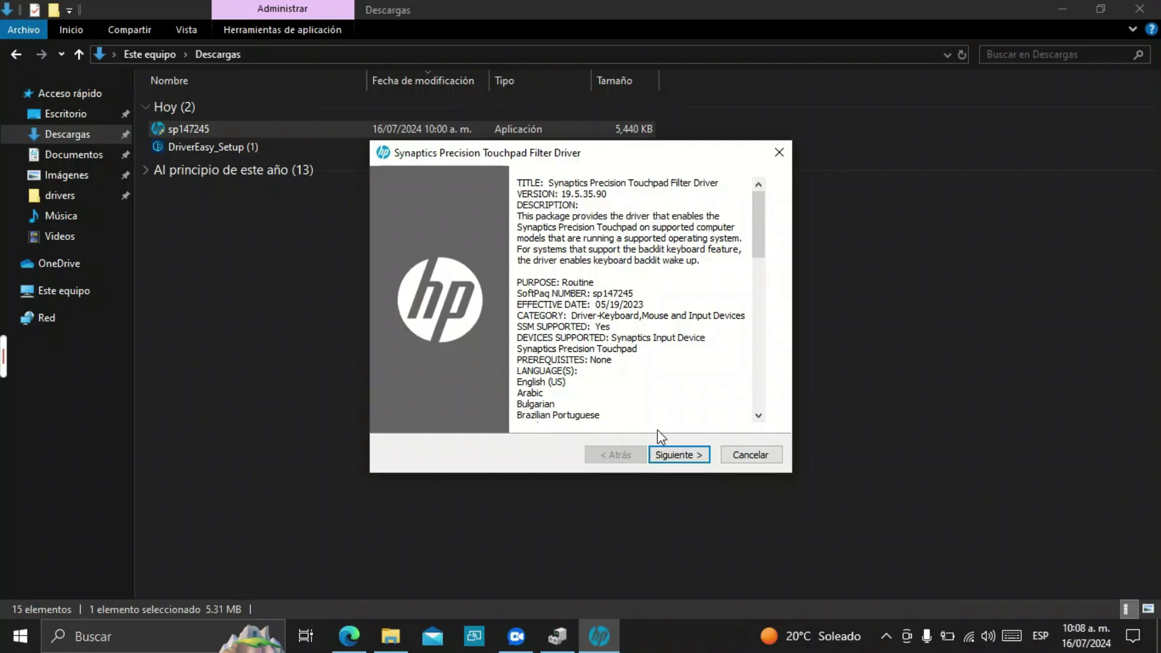
pyautogui.click(683, 460)
pyautogui.click(555, 397)
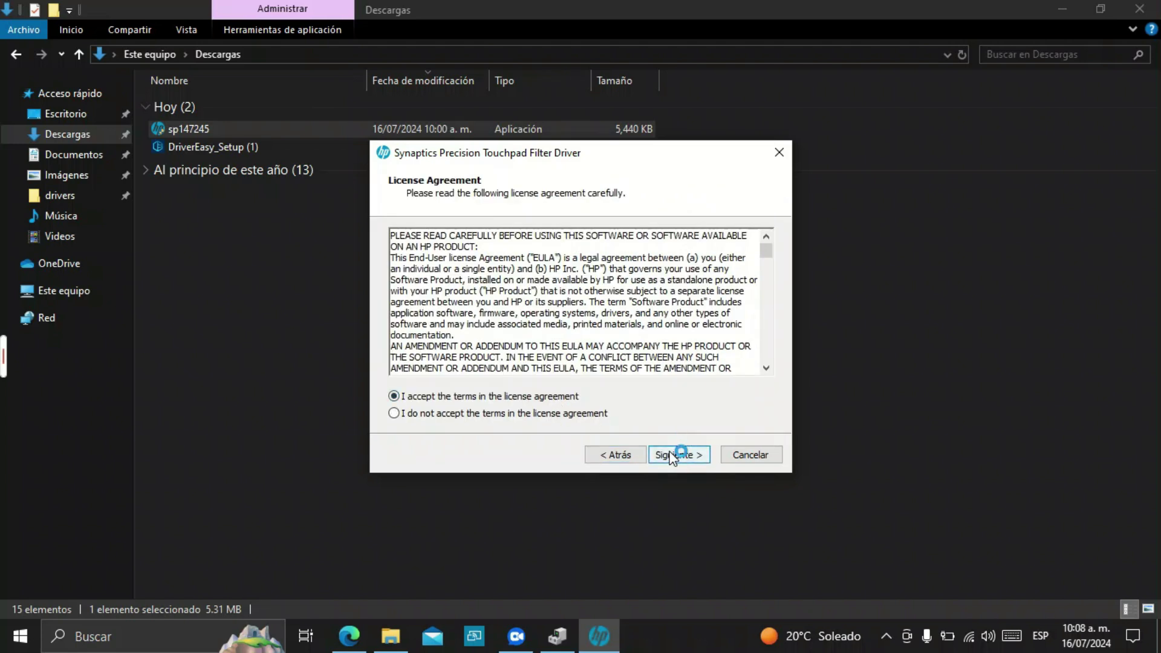
pyautogui.click(673, 455)
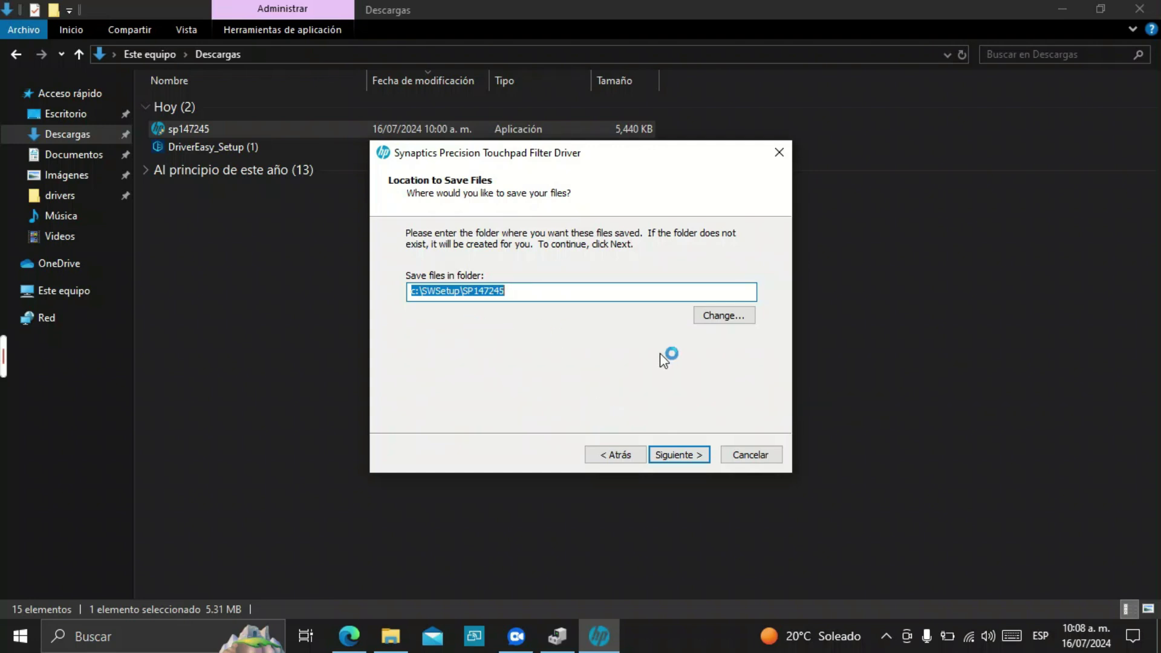
pyautogui.click(751, 454)
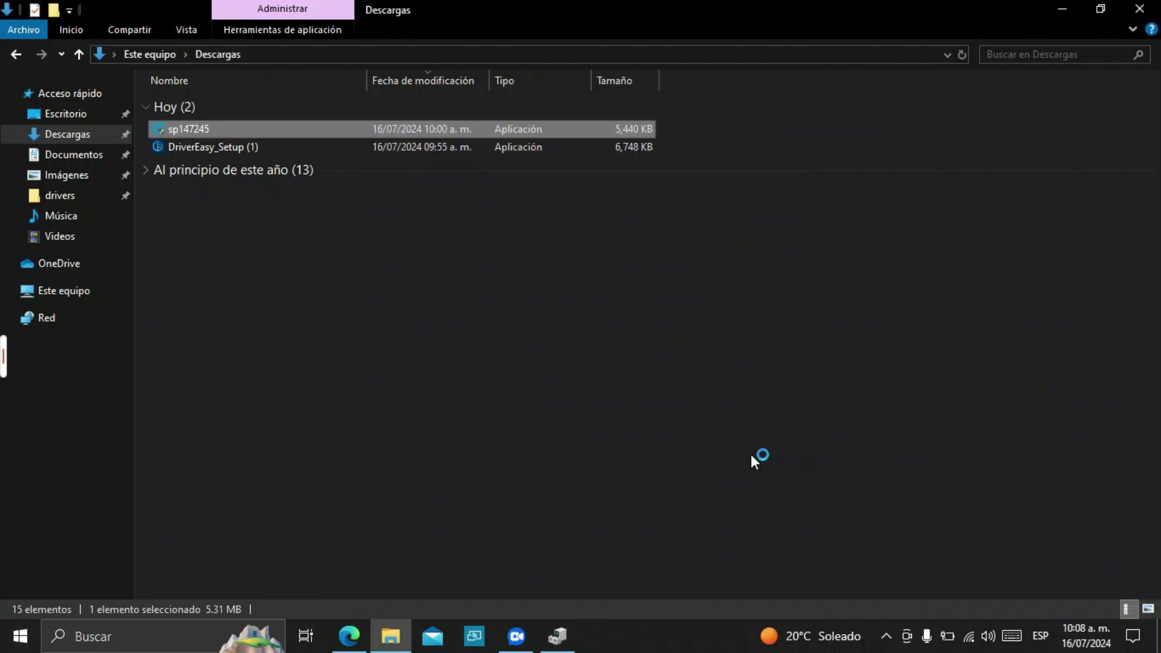
# Step: Switch to Device Manager and start updating the Synaptics PS/2 Port TouchPad driver by looking for drivers on this computer
pyautogui.click(556, 635)
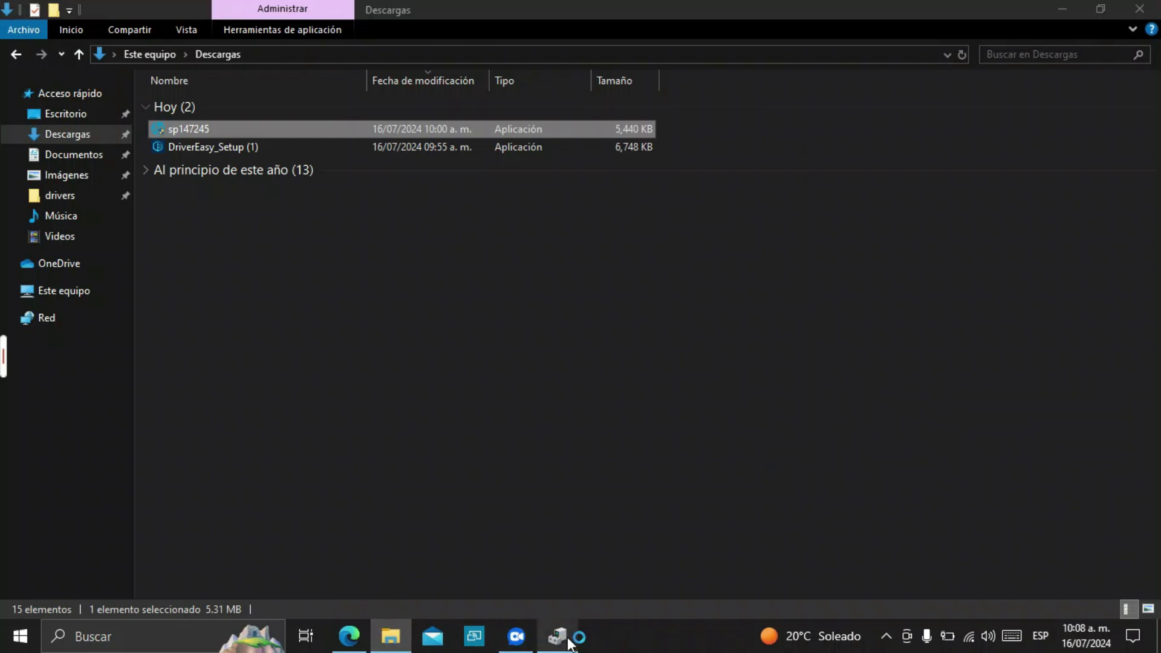
pyautogui.rightClick(239, 376)
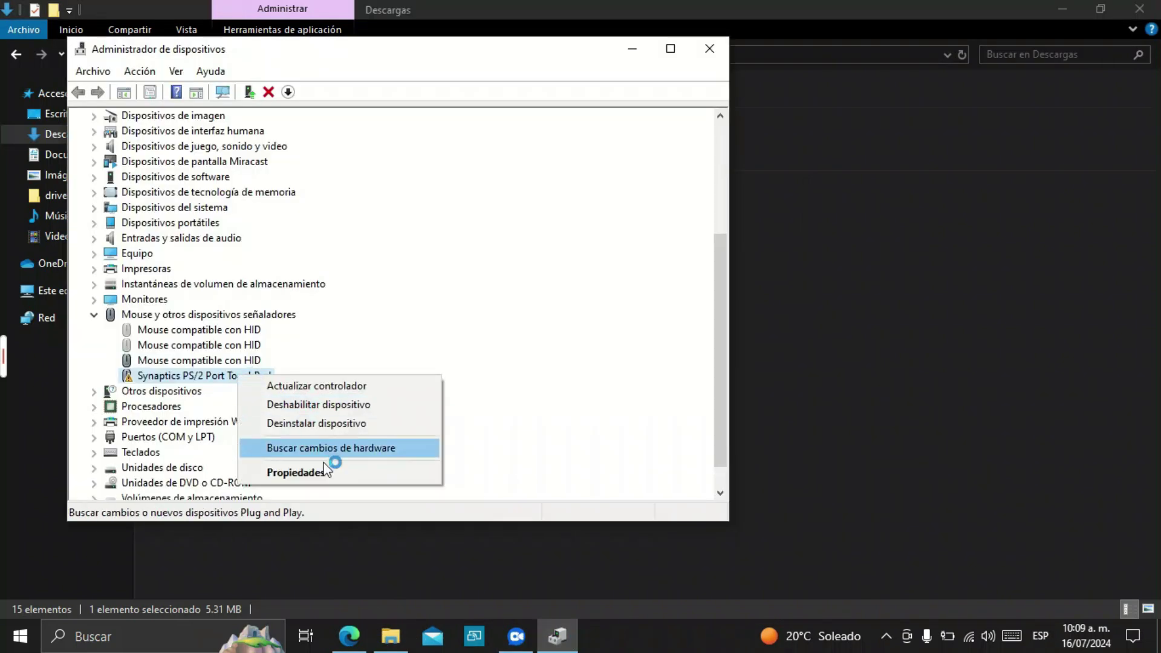
pyautogui.click(357, 386)
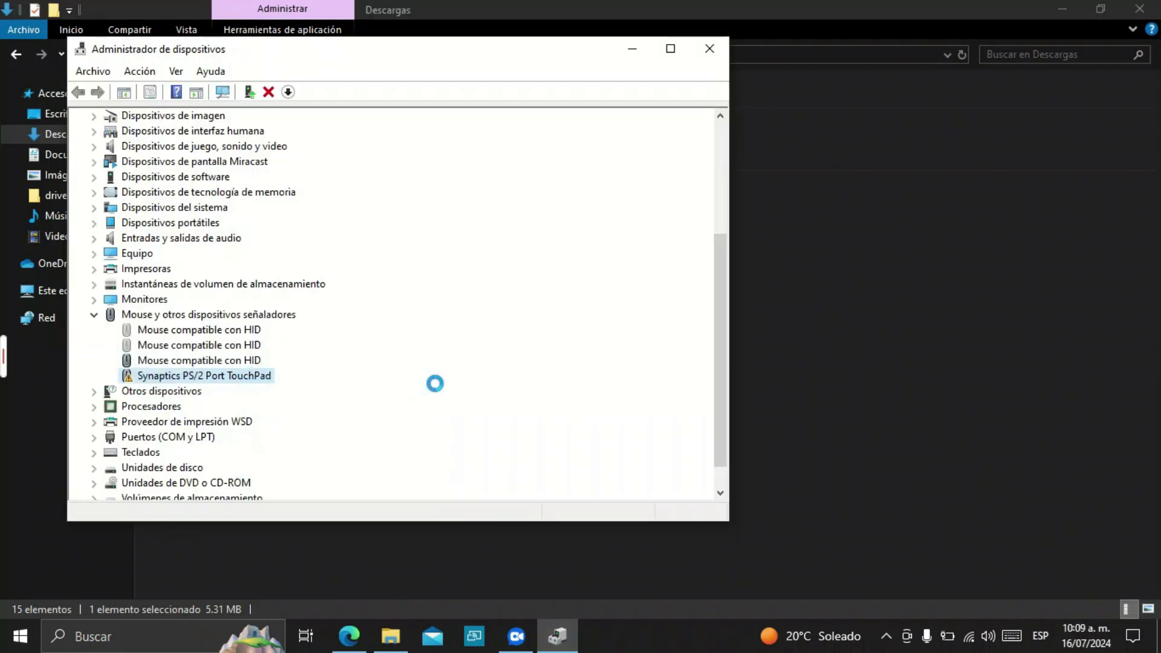
pyautogui.click(376, 336)
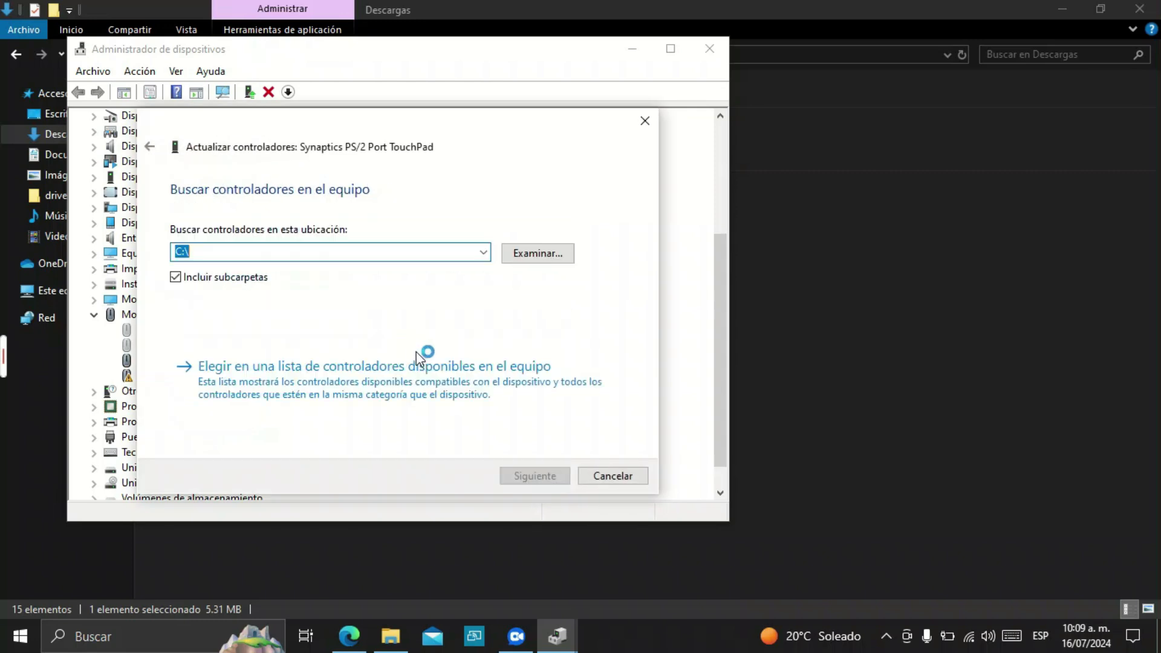
# Step: Set the driver search location to the Swsetup folder on Disco local (C:), run the search, and close the wizard
pyautogui.click(527, 257)
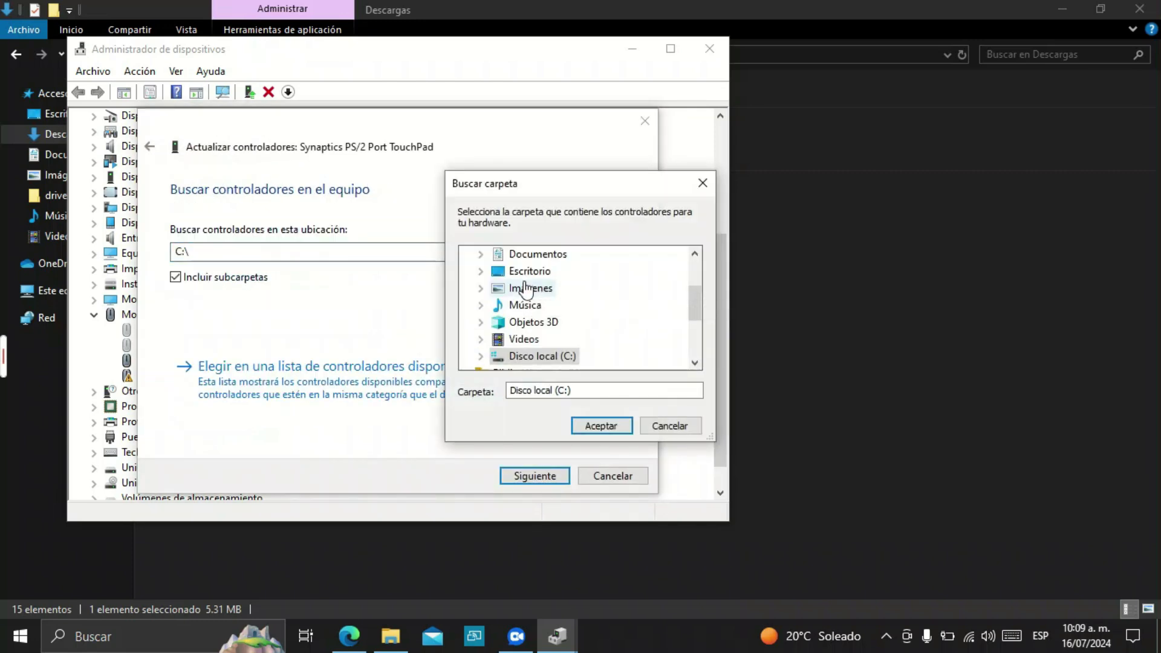
pyautogui.click(481, 356)
pyautogui.doubleClick(543, 338)
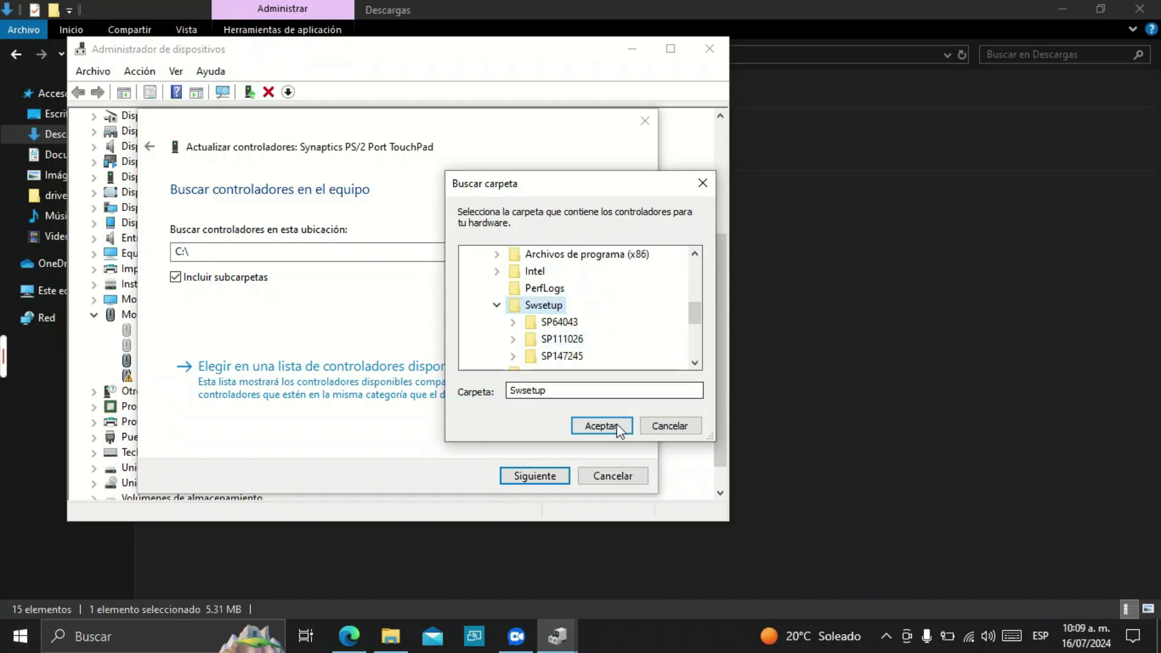
pyautogui.click(602, 426)
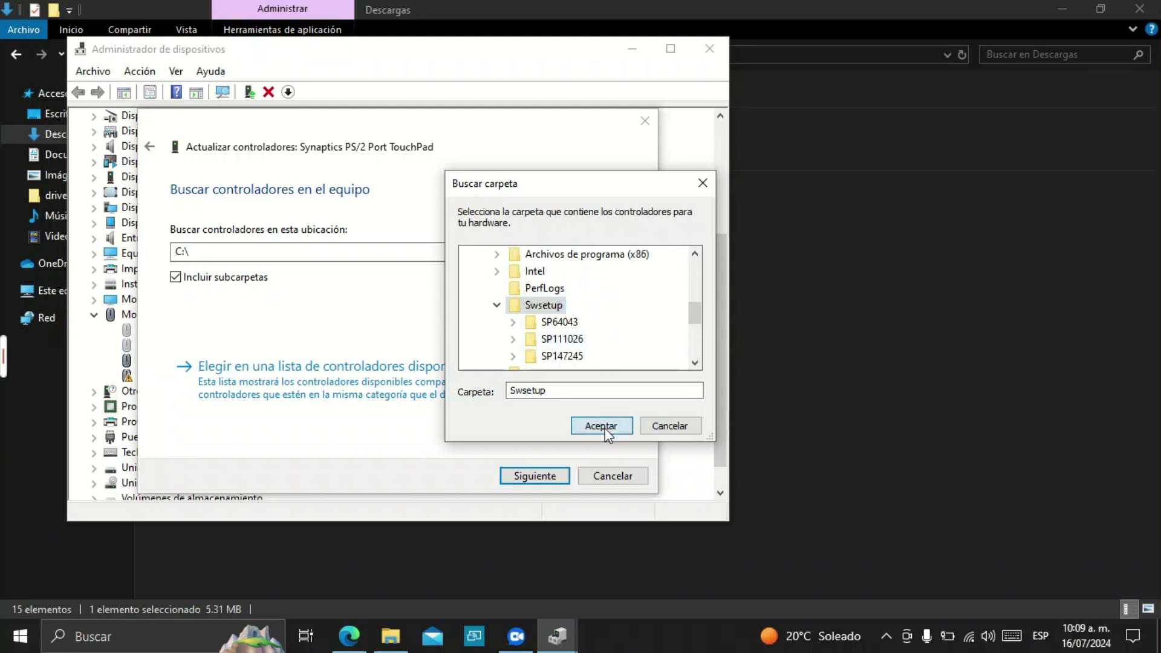
pyautogui.click(547, 477)
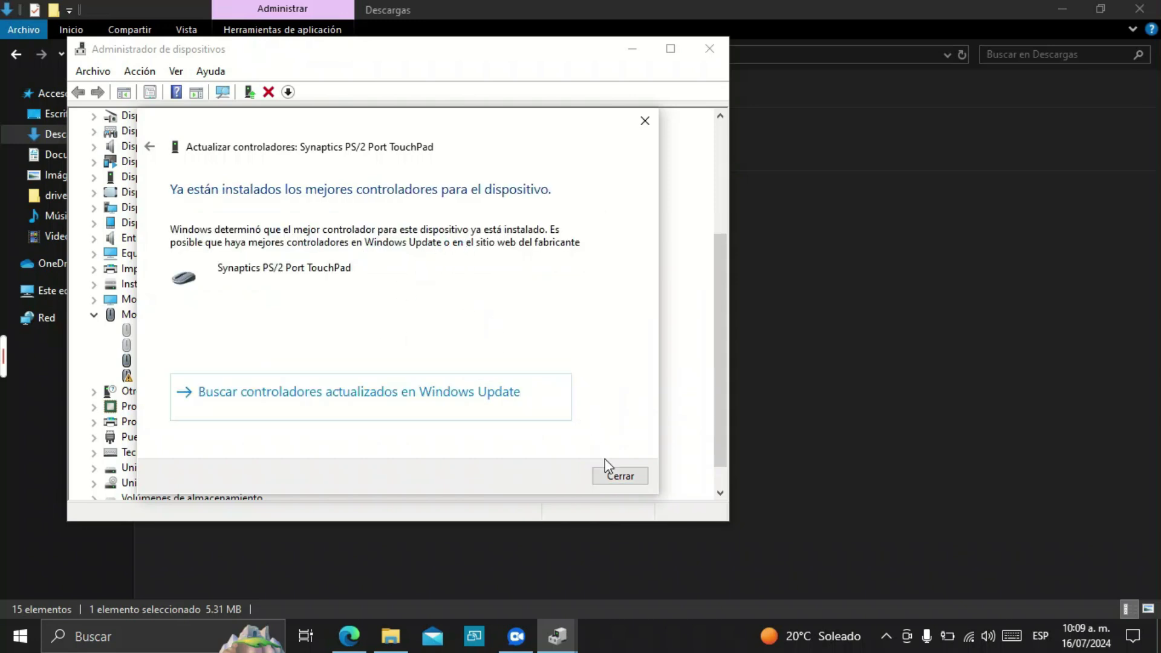
pyautogui.click(616, 476)
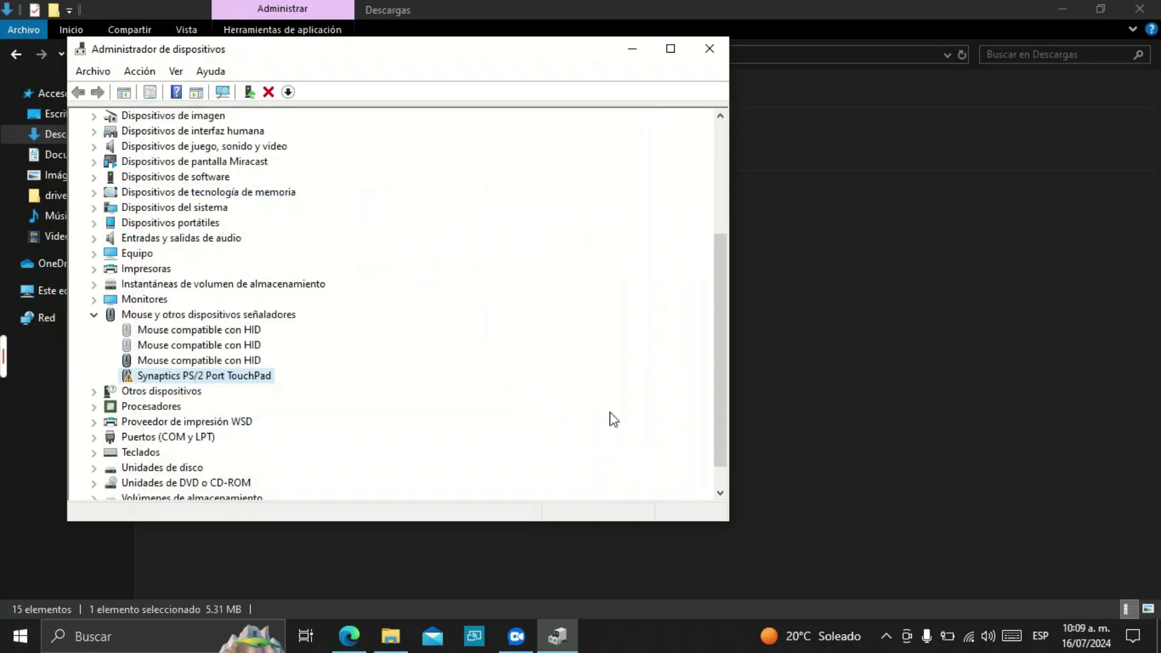
# Step: Uninstall the Synaptics PS/2 Port TouchPad device with the option to remove its driver software
pyautogui.rightClick(179, 379)
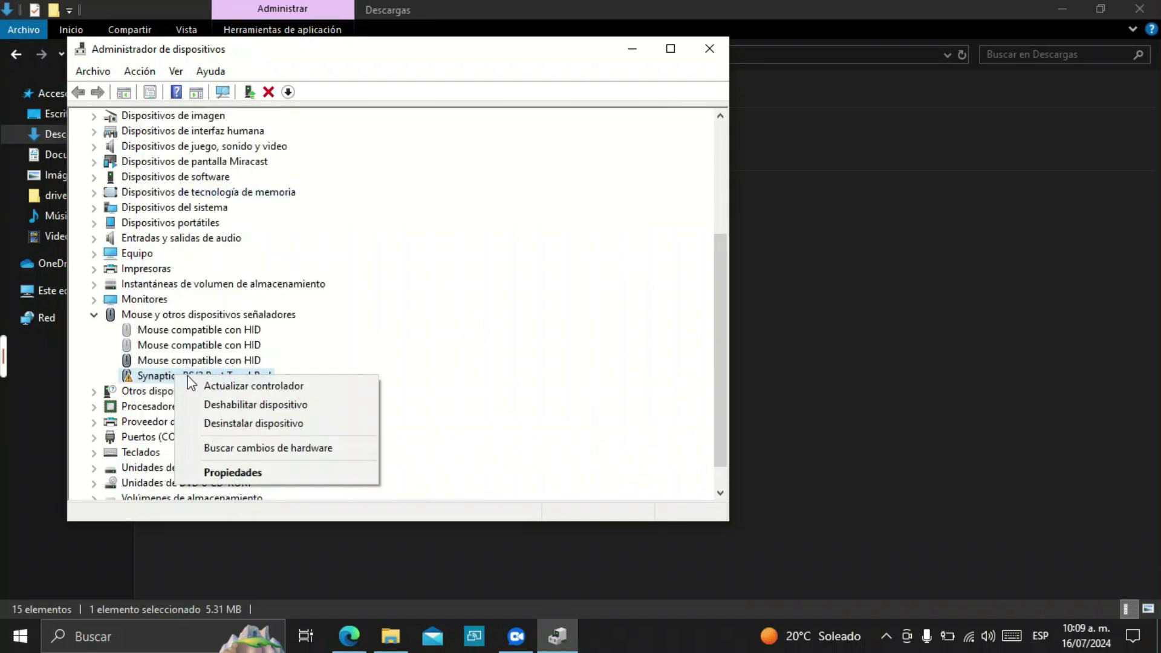
pyautogui.click(296, 425)
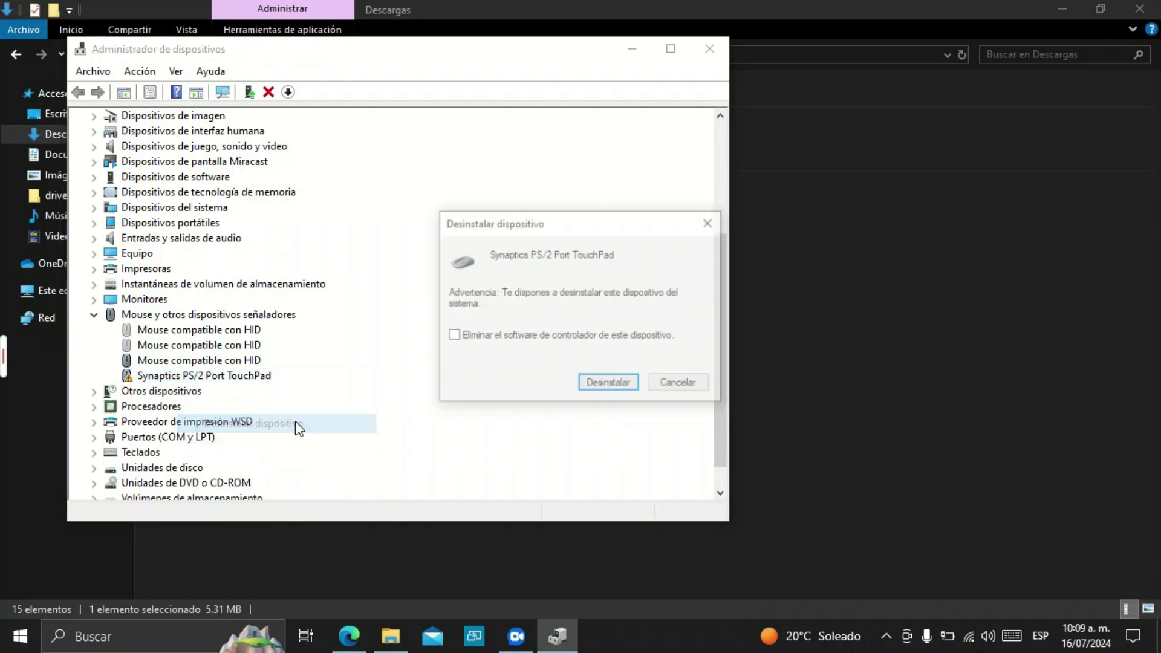
pyautogui.click(479, 335)
pyautogui.click(583, 385)
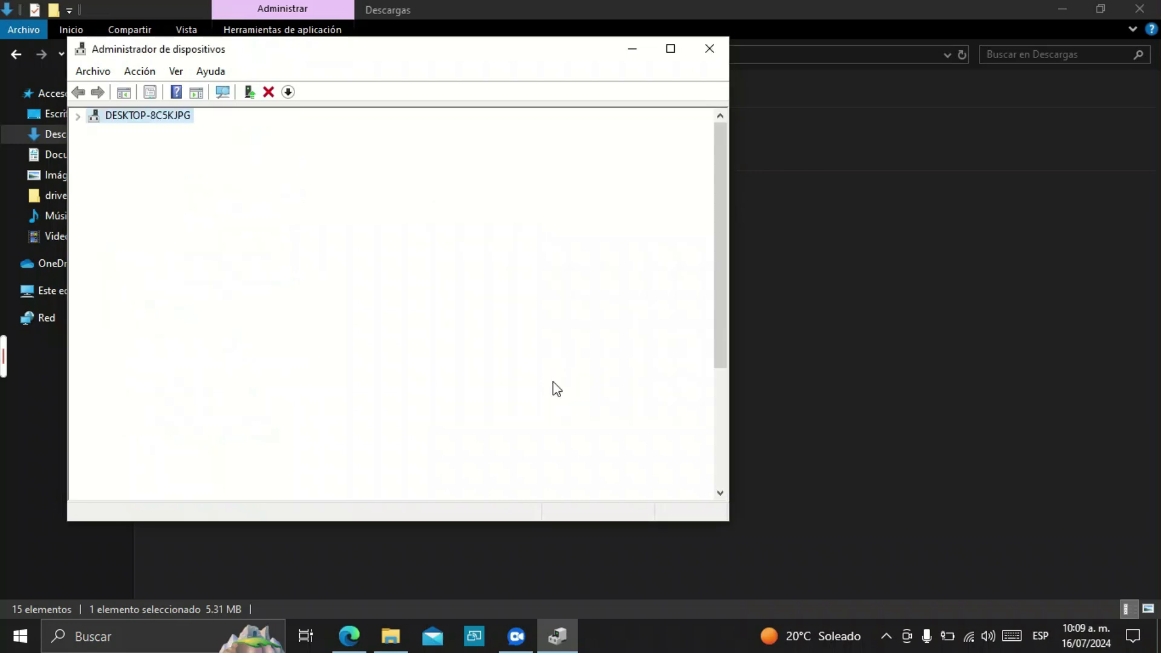
# Step: Scan for hardware changes and check the devices under Mouse y otros dispositivos señaladores
pyautogui.scroll(-3, 556, 389)
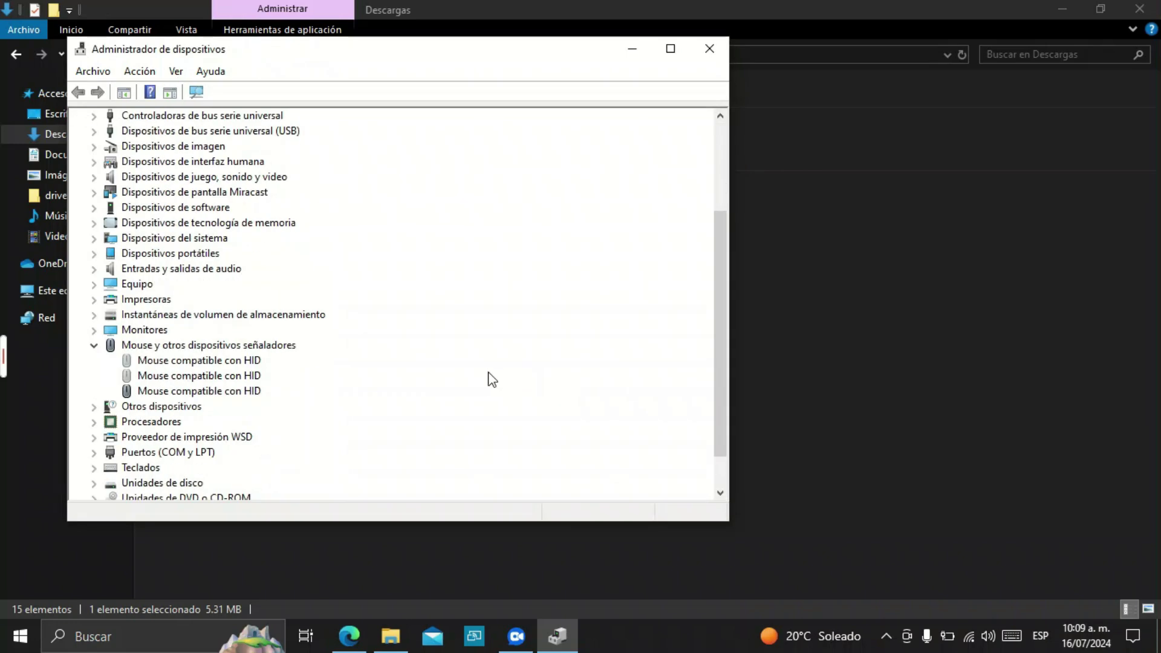
pyautogui.scroll(2, 320, 306)
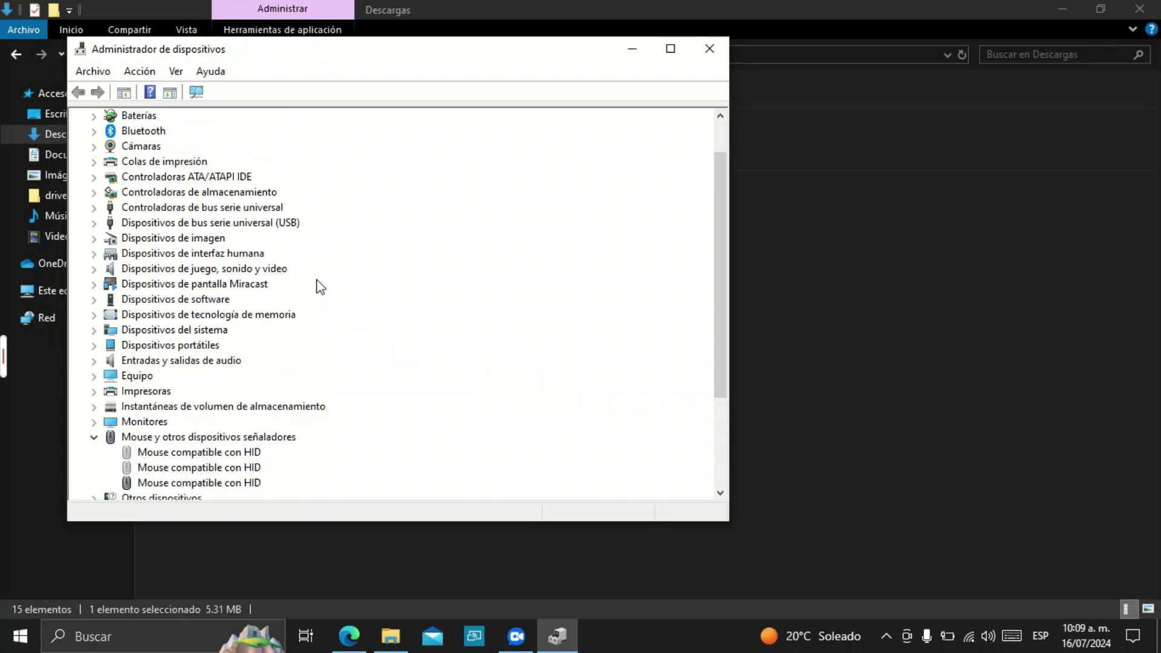
pyautogui.click(197, 96)
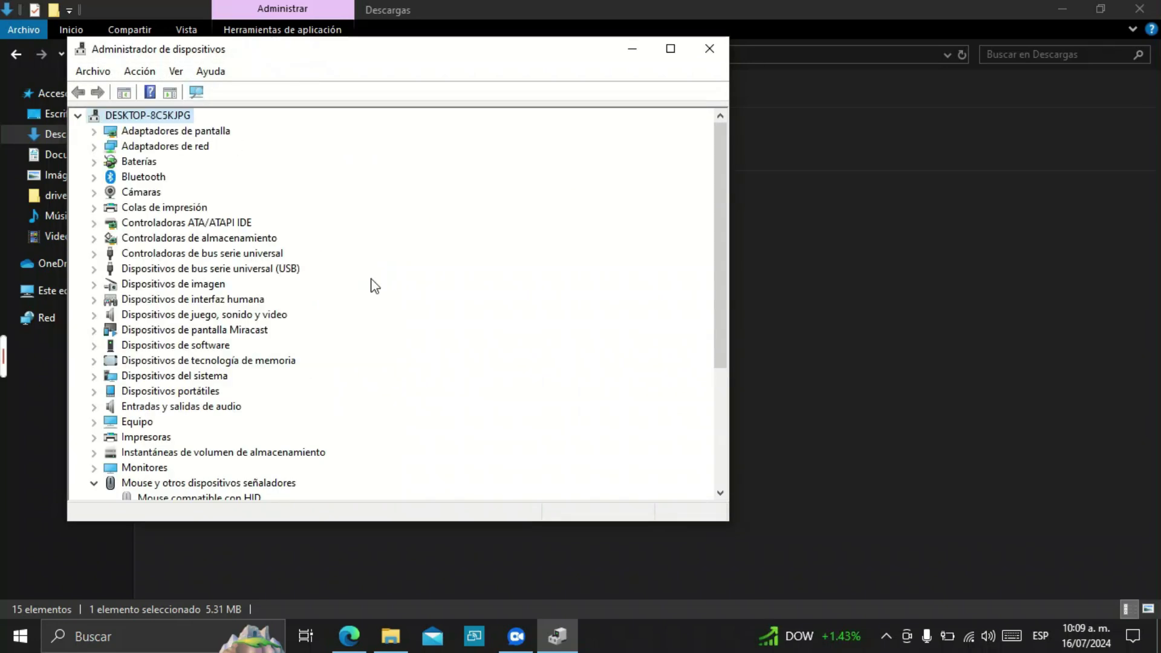
pyautogui.scroll(-3, 375, 288)
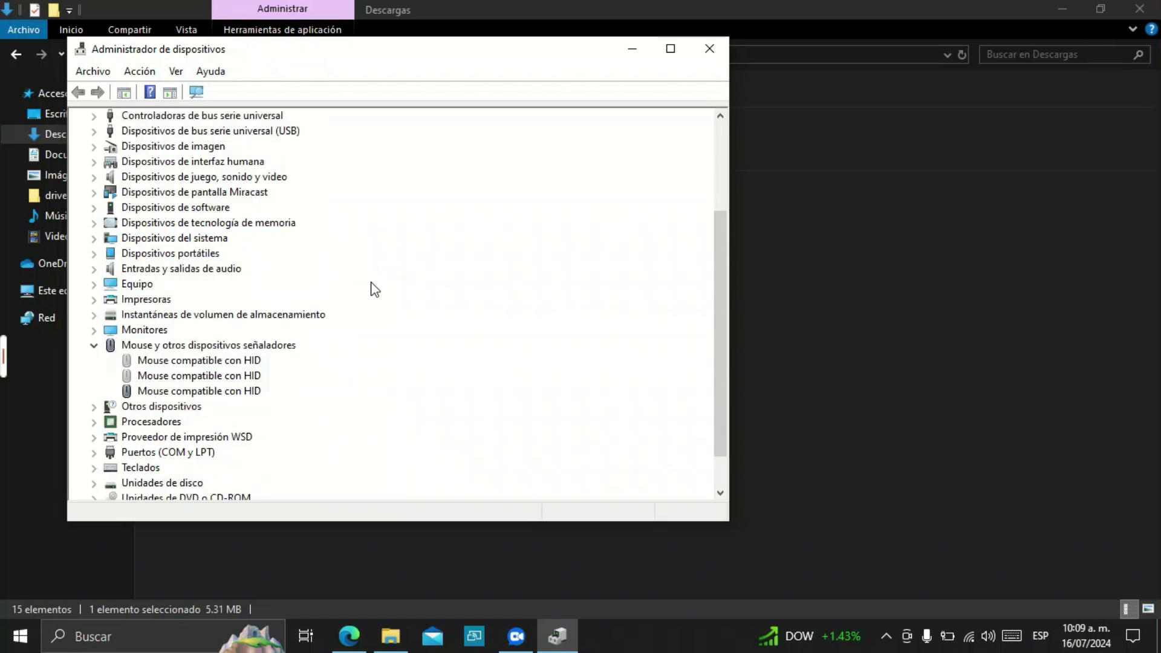
# Step: Minimize the Descargas window and examine the devices under Mouse y otros dispositivos señaladores and Otros dispositivos in Device Manager
pyautogui.scroll(-2, 425, 314)
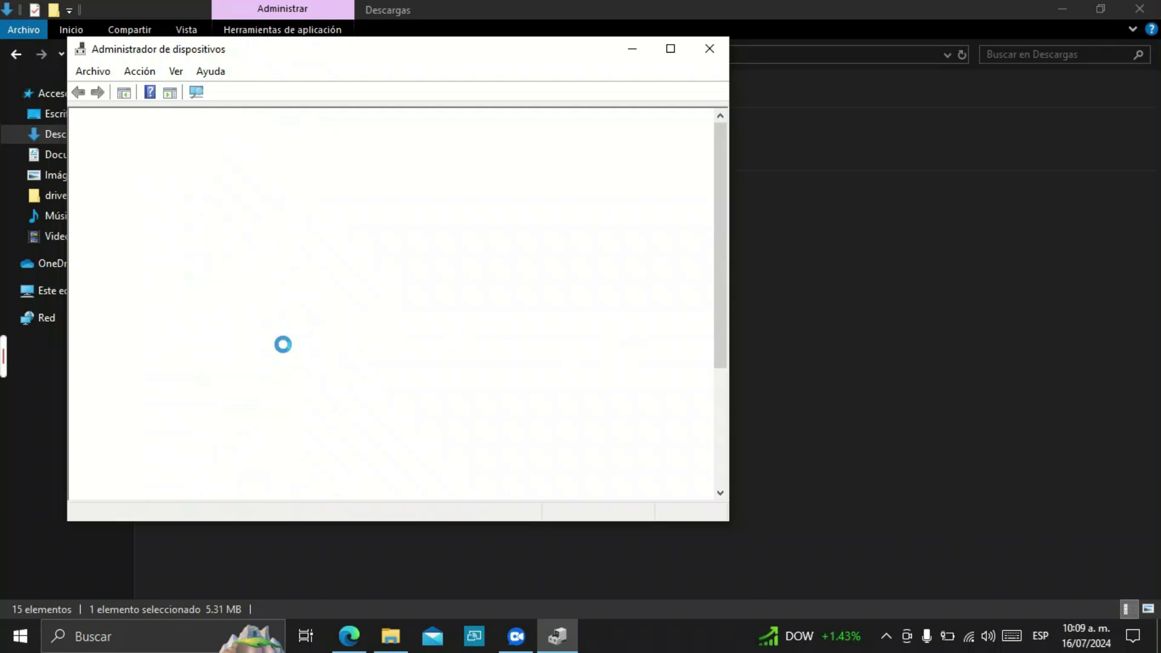
pyautogui.scroll(-3, 297, 351)
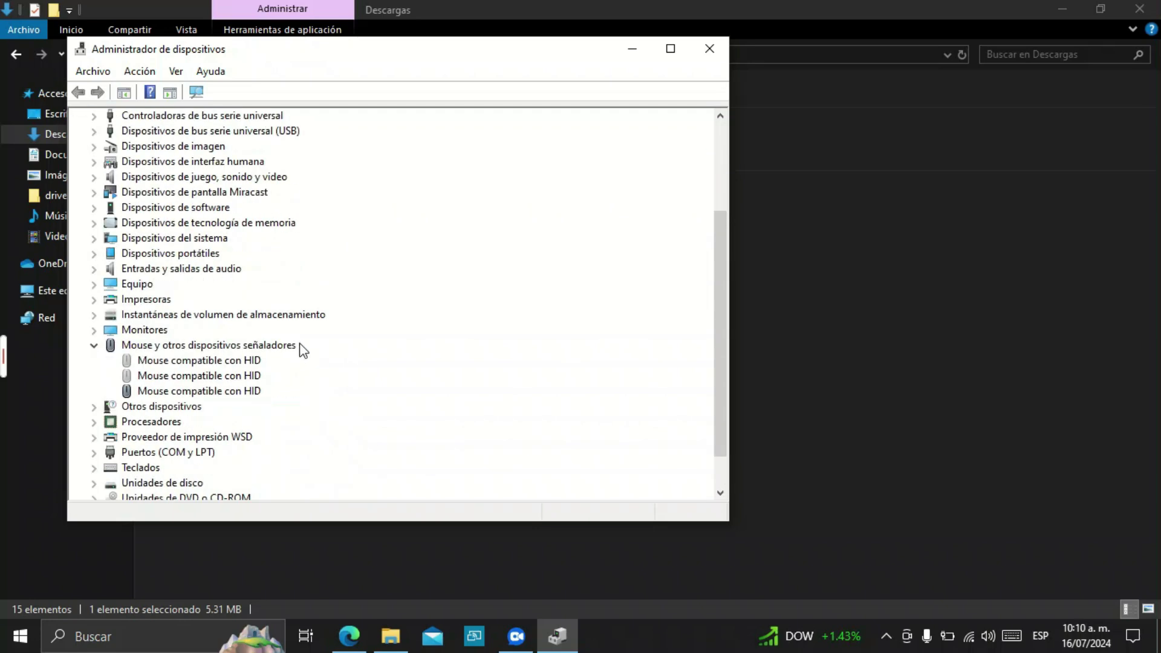
pyautogui.click(94, 345)
pyautogui.click(886, 302)
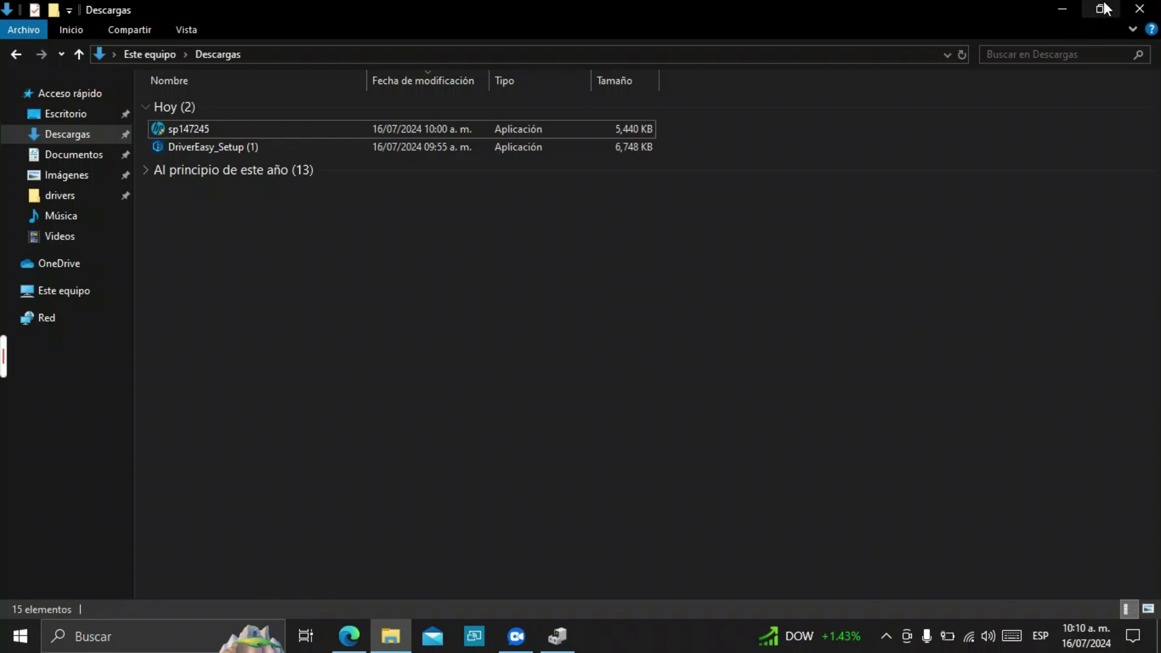
pyautogui.click(1065, 11)
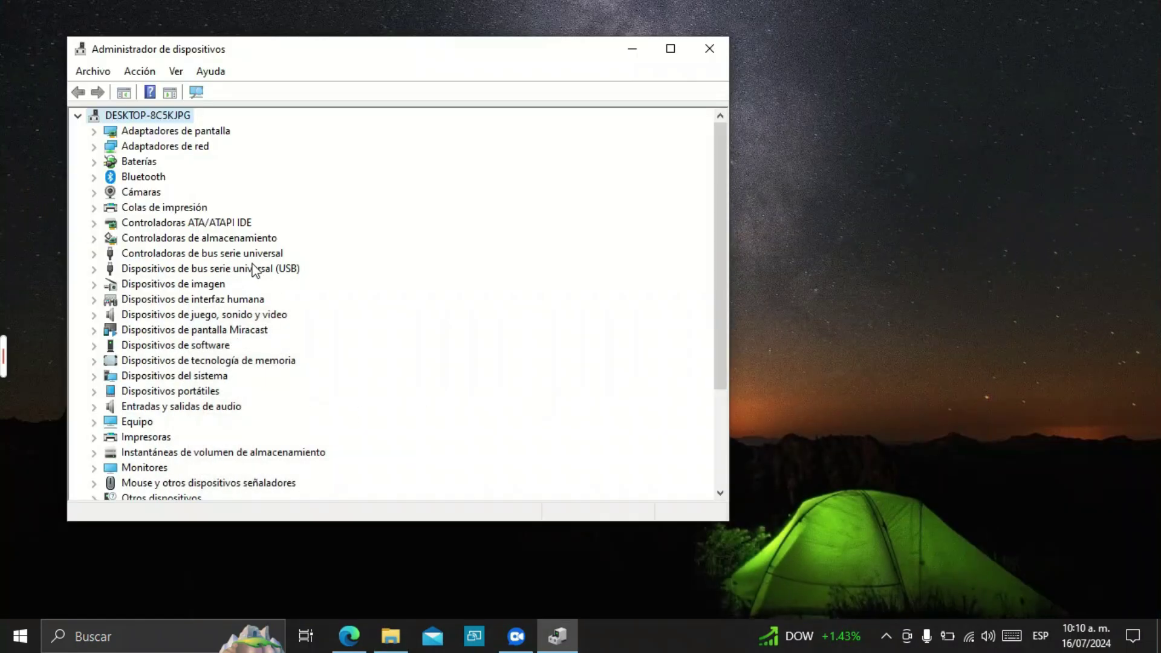
pyautogui.scroll(-3, 368, 327)
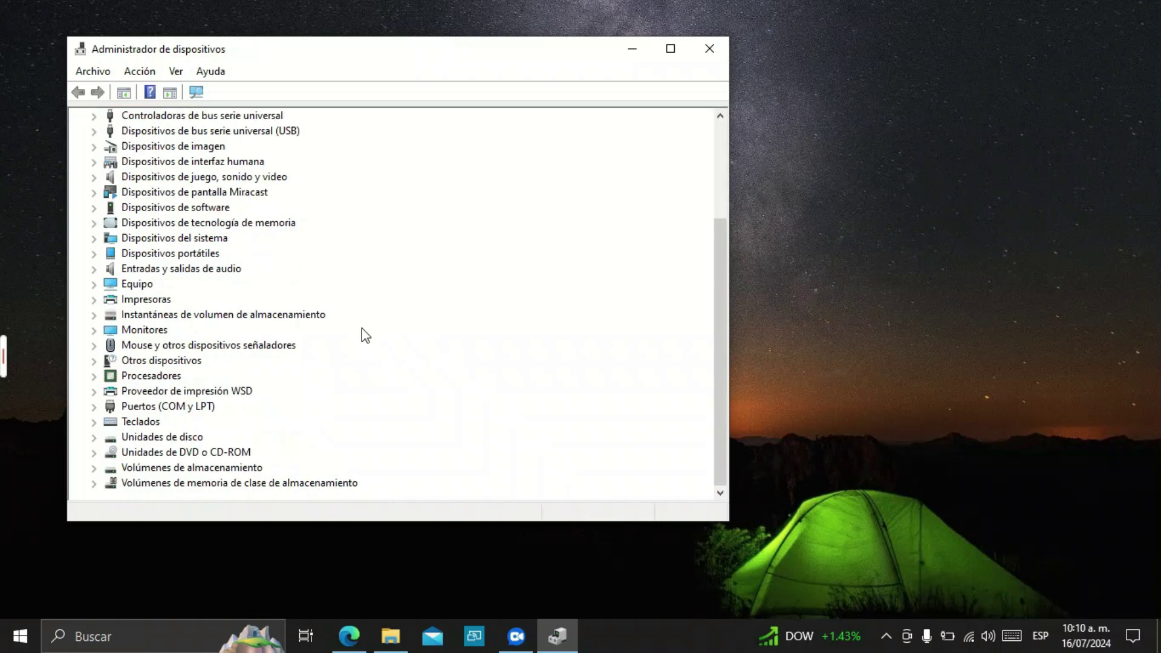
pyautogui.click(93, 361)
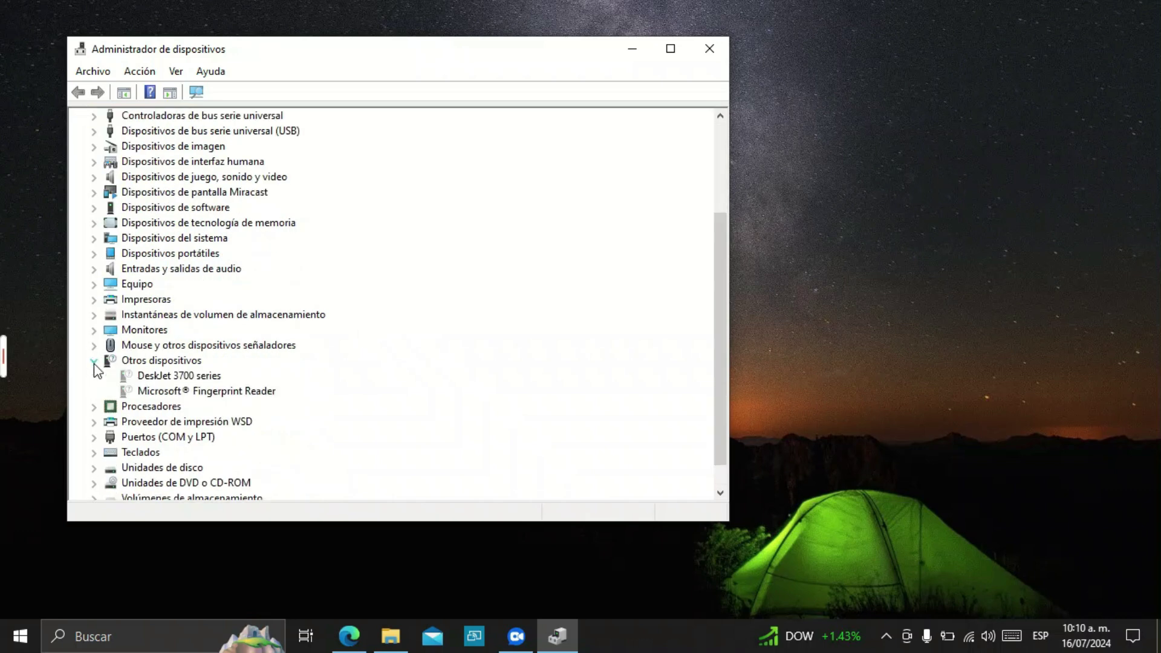
pyautogui.scroll(3, 502, 365)
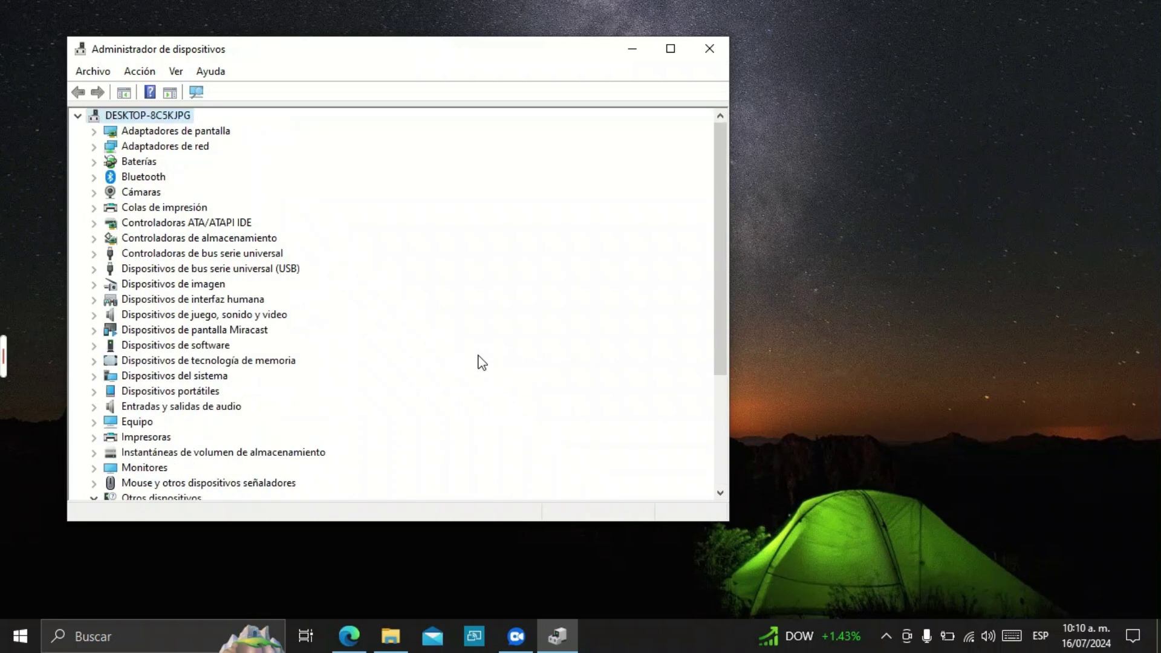
# Step: Turn off the display of hidden devices, scan for hardware changes, and close Device Manager
pyautogui.click(176, 72)
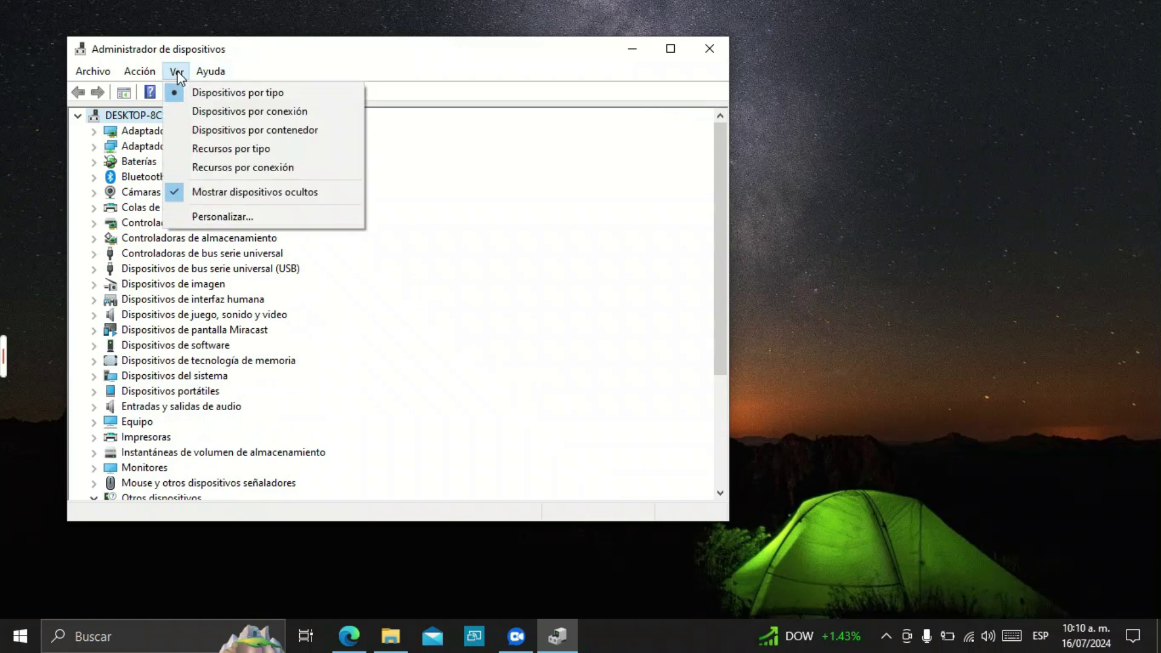
pyautogui.click(309, 191)
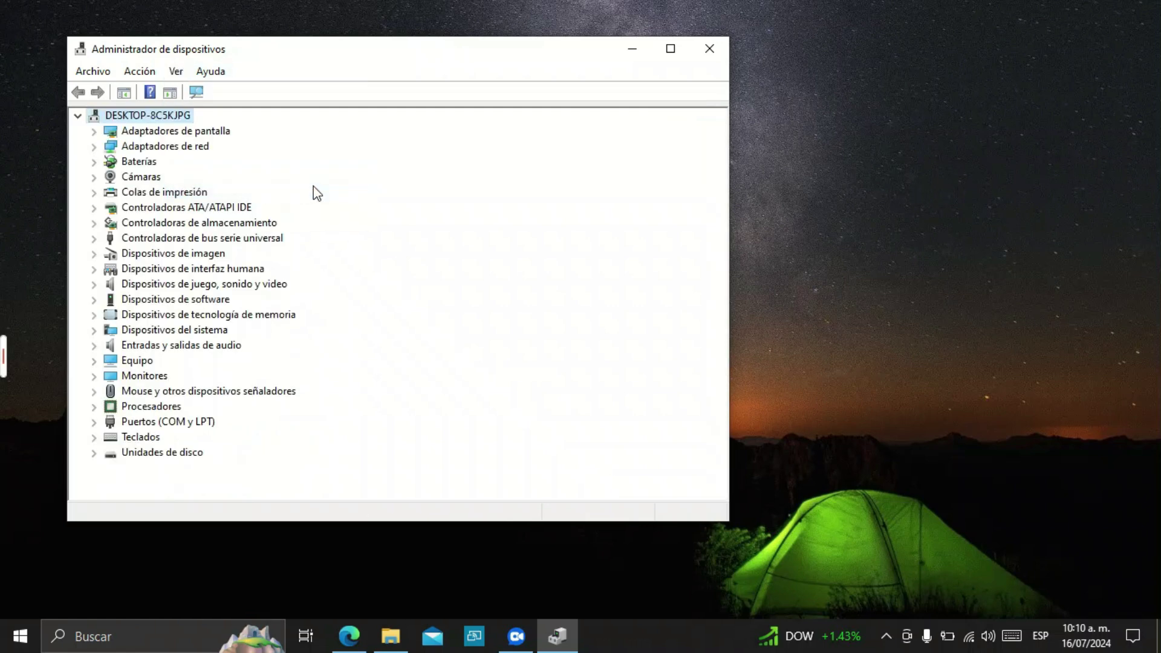
pyautogui.click(196, 92)
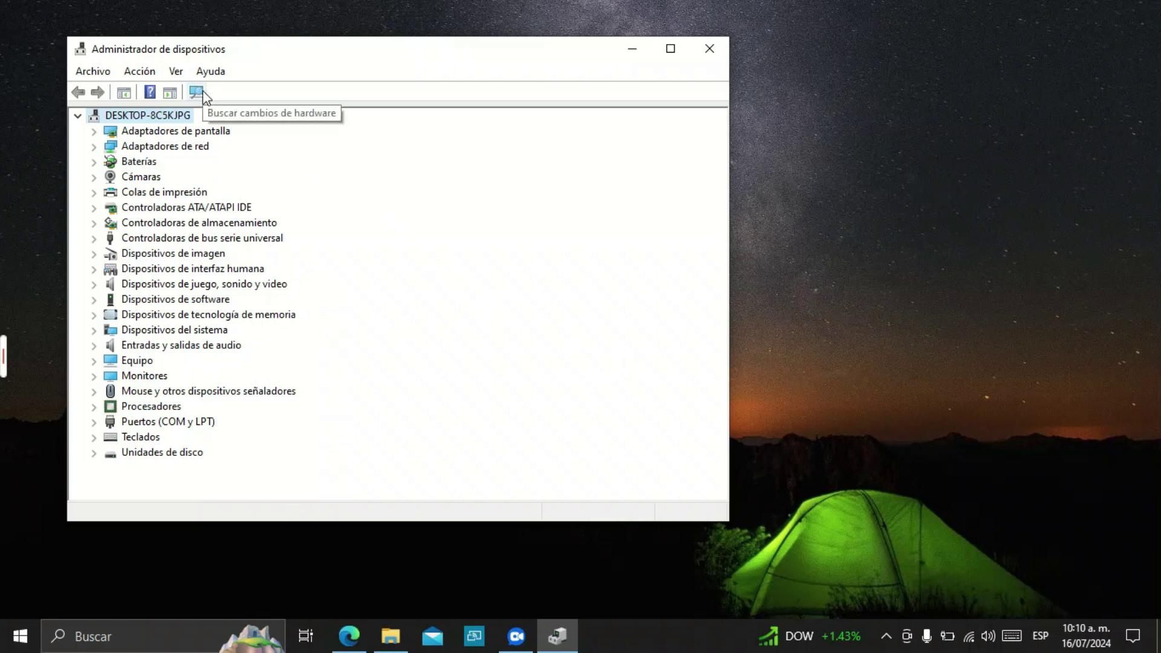
pyautogui.click(709, 49)
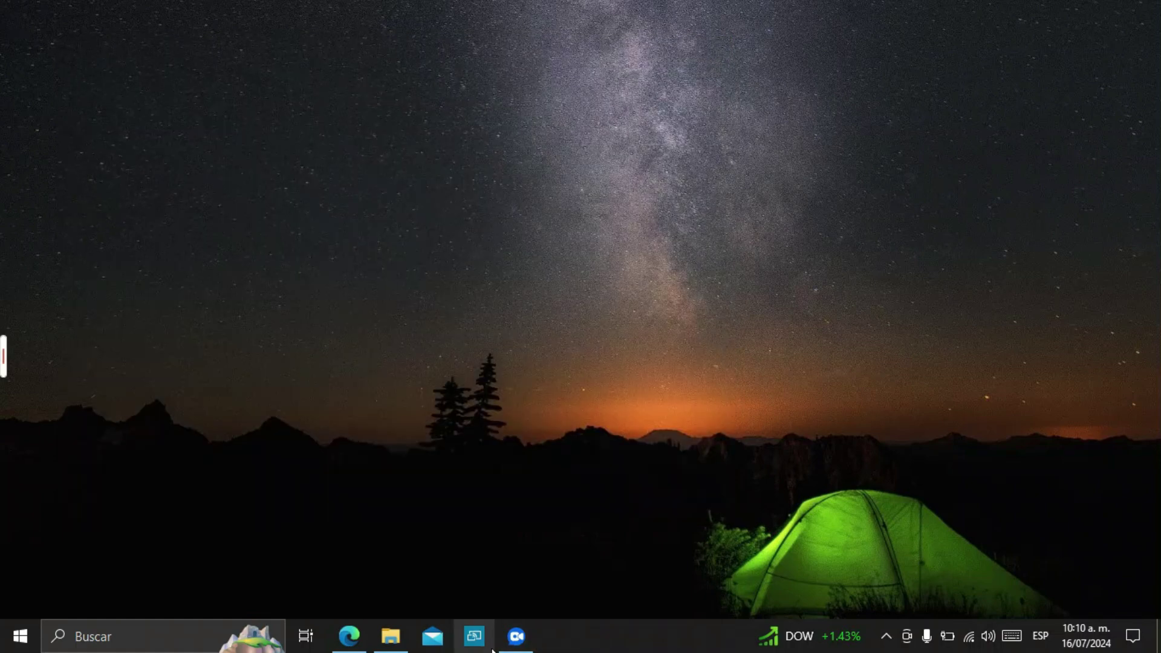
# Step: Switch to Microsoft Edge and return to DriverIdentifier's list of Synaptics PS/2 Port TouchPad driver files
pyautogui.click(403, 641)
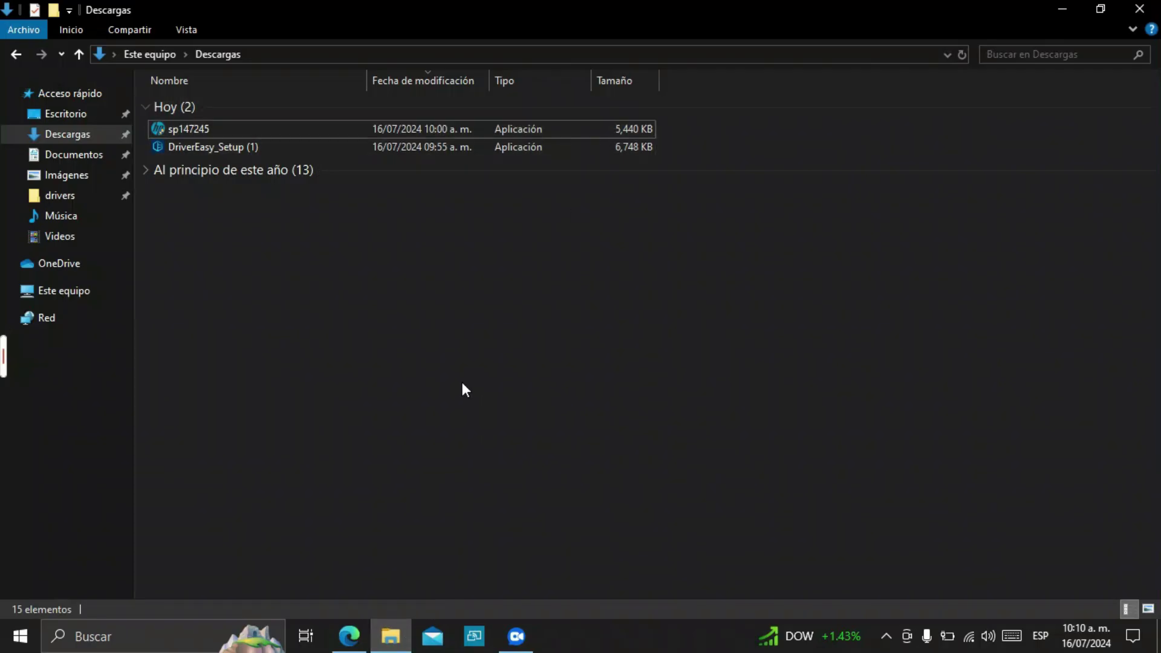
pyautogui.click(349, 636)
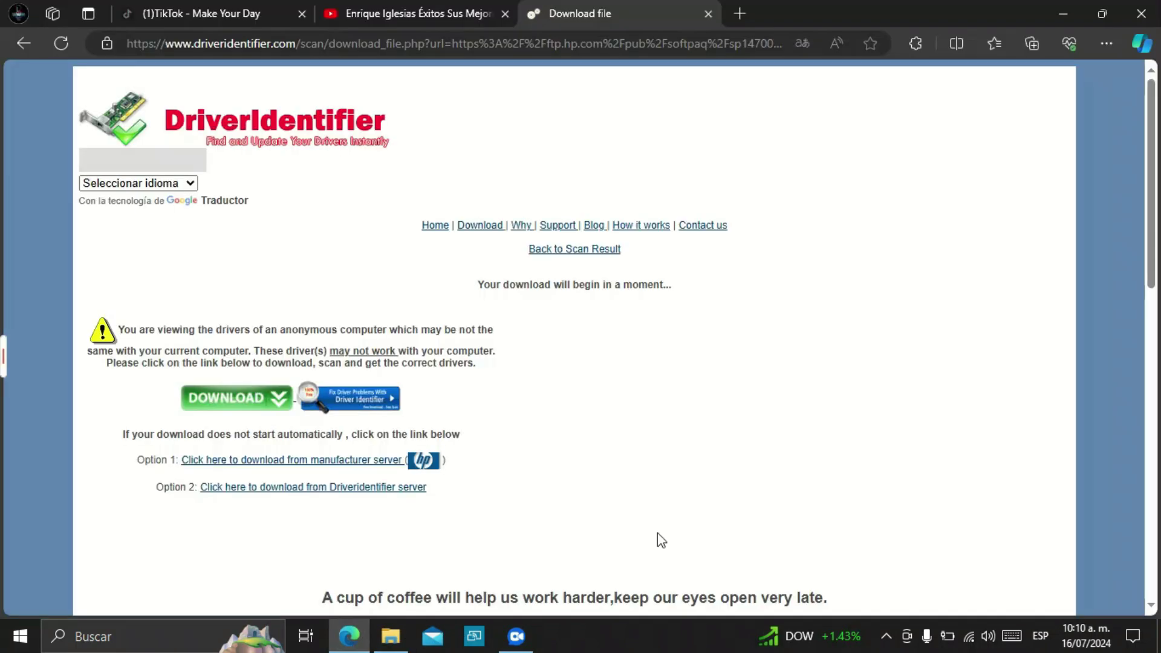
pyautogui.click(31, 48)
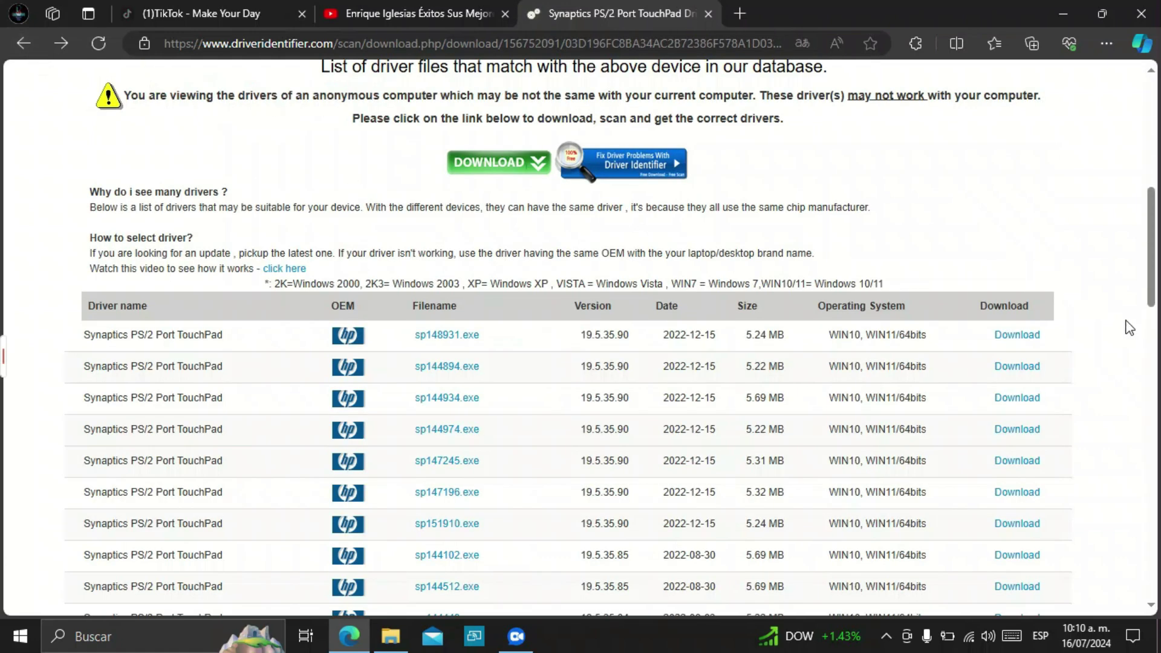
pyautogui.scroll(-5, 1128, 333)
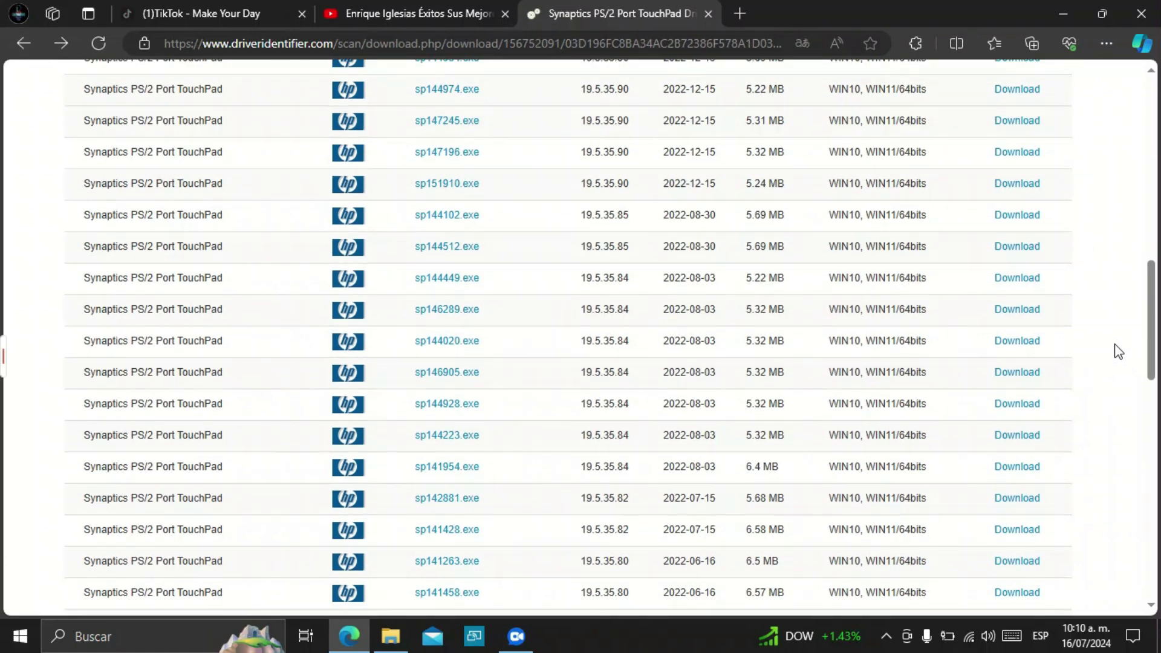
pyautogui.scroll(-3, 1118, 353)
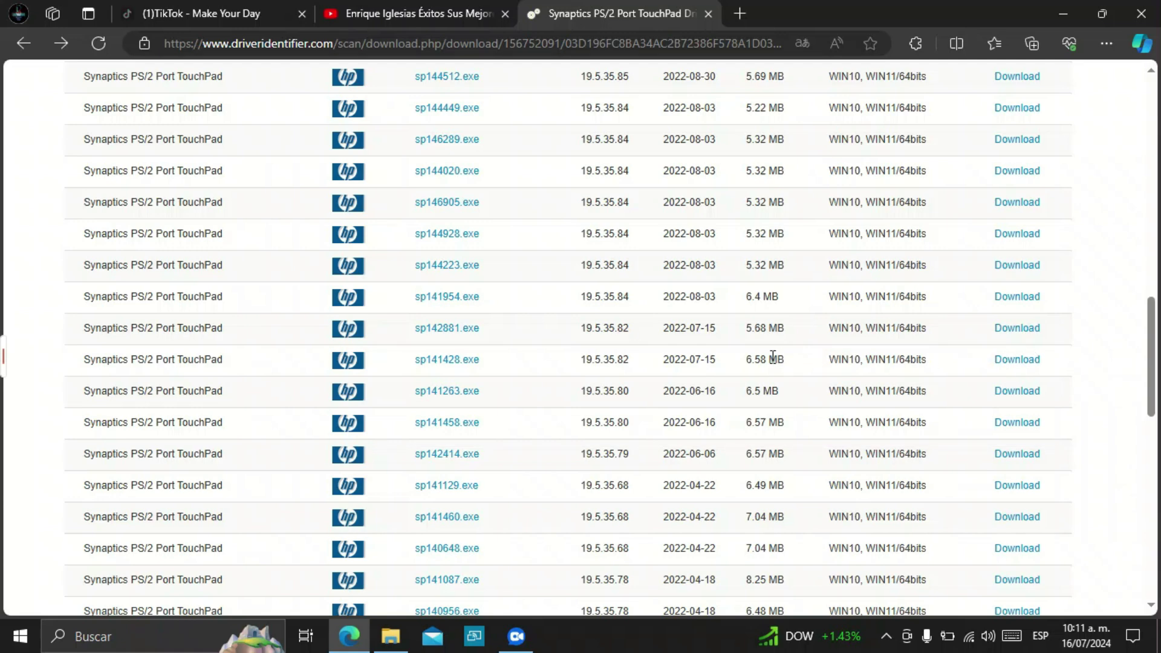
# Step: Download the HP driver file sp141428.exe, version 19.5.35.82, dated 2022-07-15
pyautogui.click(1019, 359)
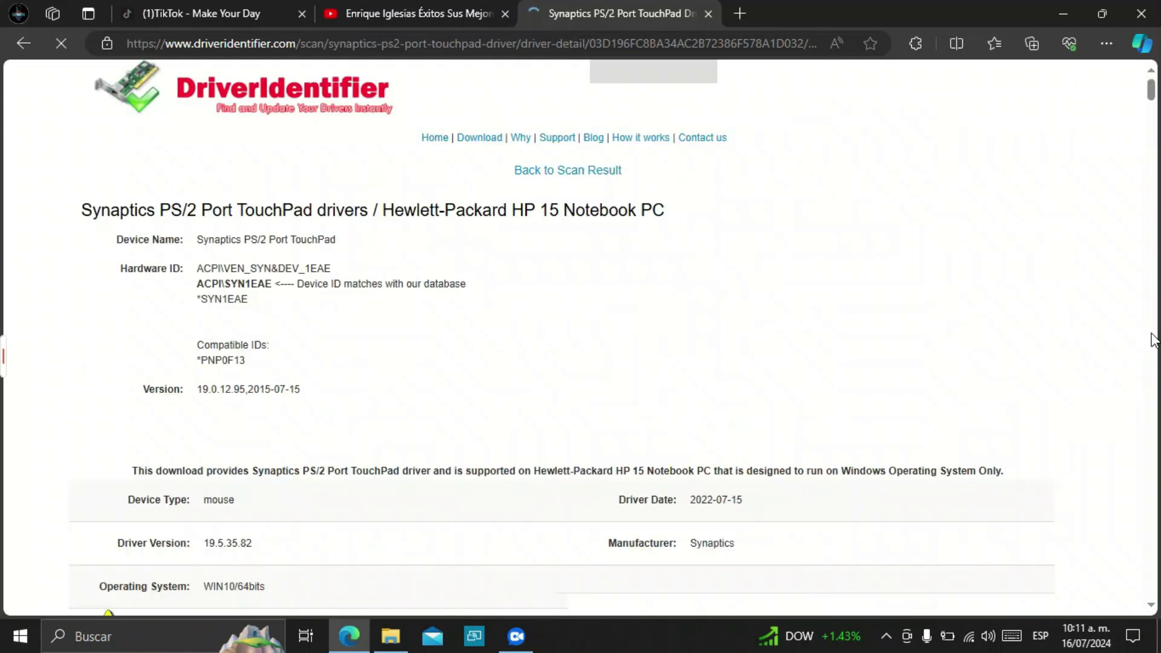
pyautogui.scroll(-7, 683, 302)
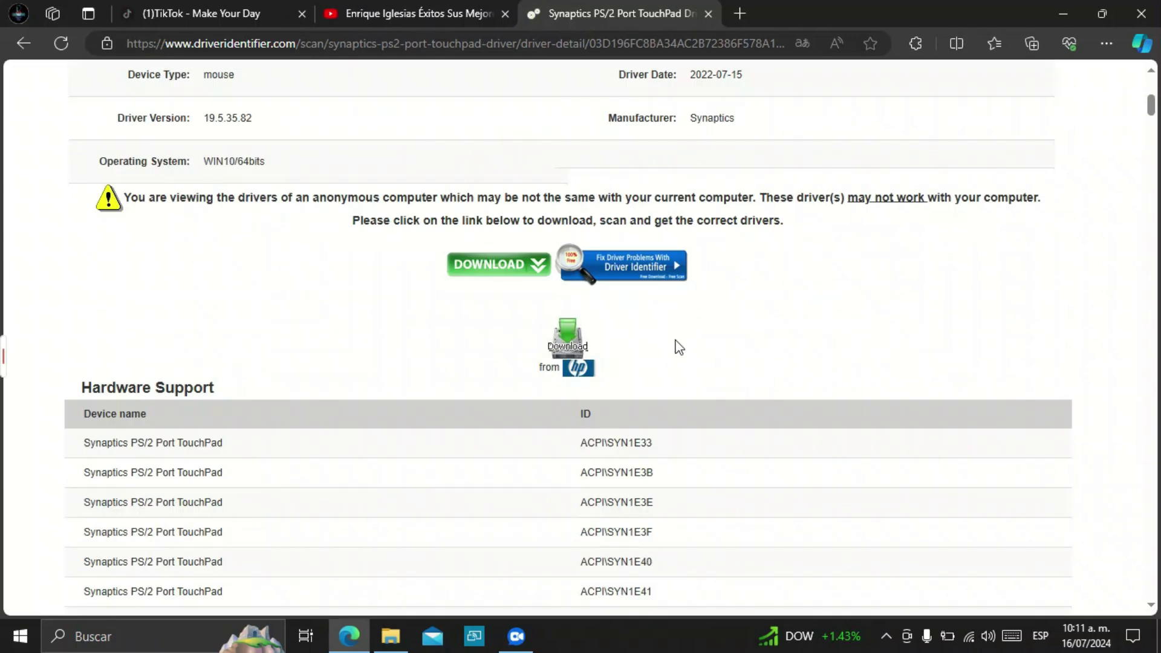
pyautogui.click(581, 336)
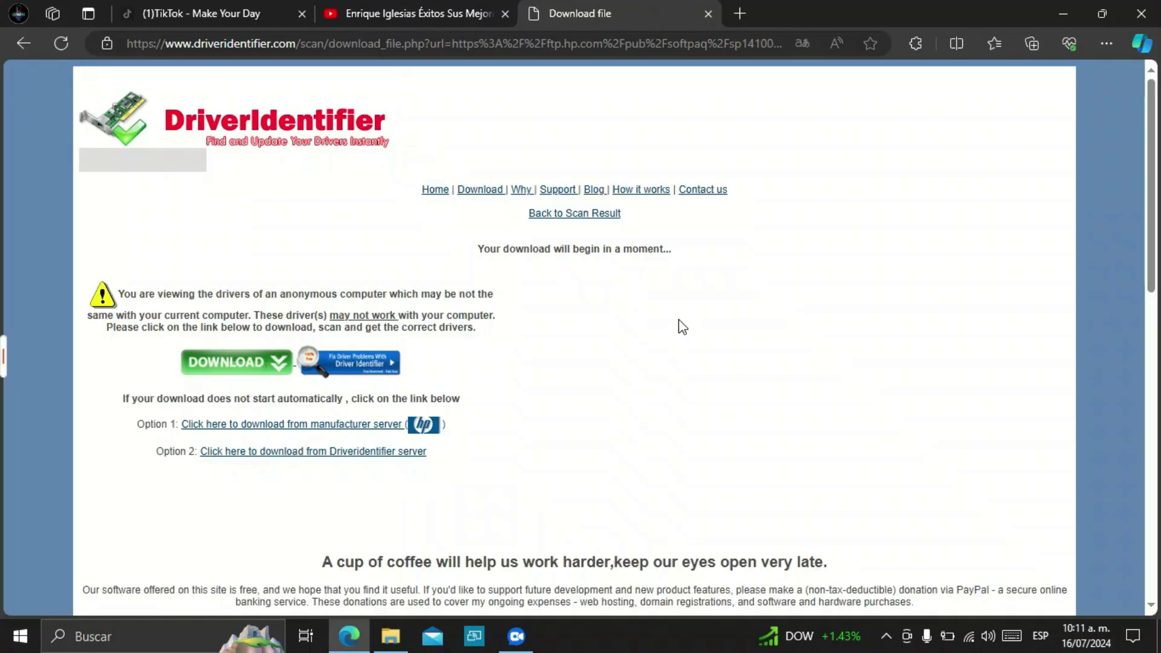
pyautogui.click(366, 461)
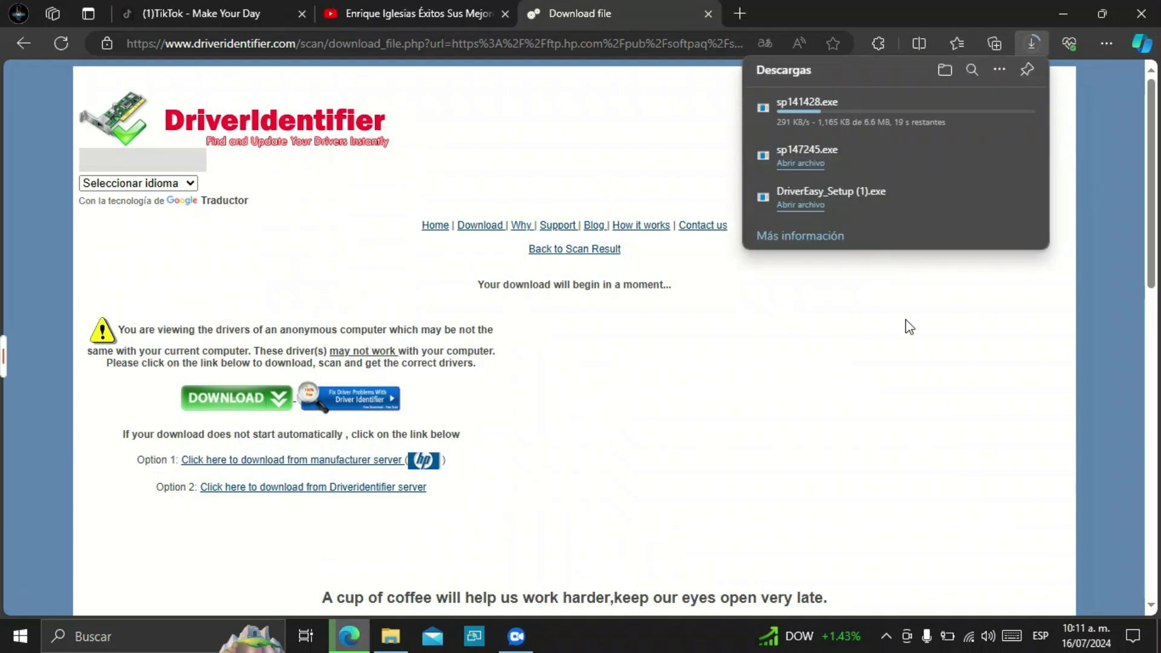
# Step: Switch to File Explorer and check the Swsetup folder on Disco local (C:), its SP64043 subfolder, and Descargas
pyautogui.click(1059, 12)
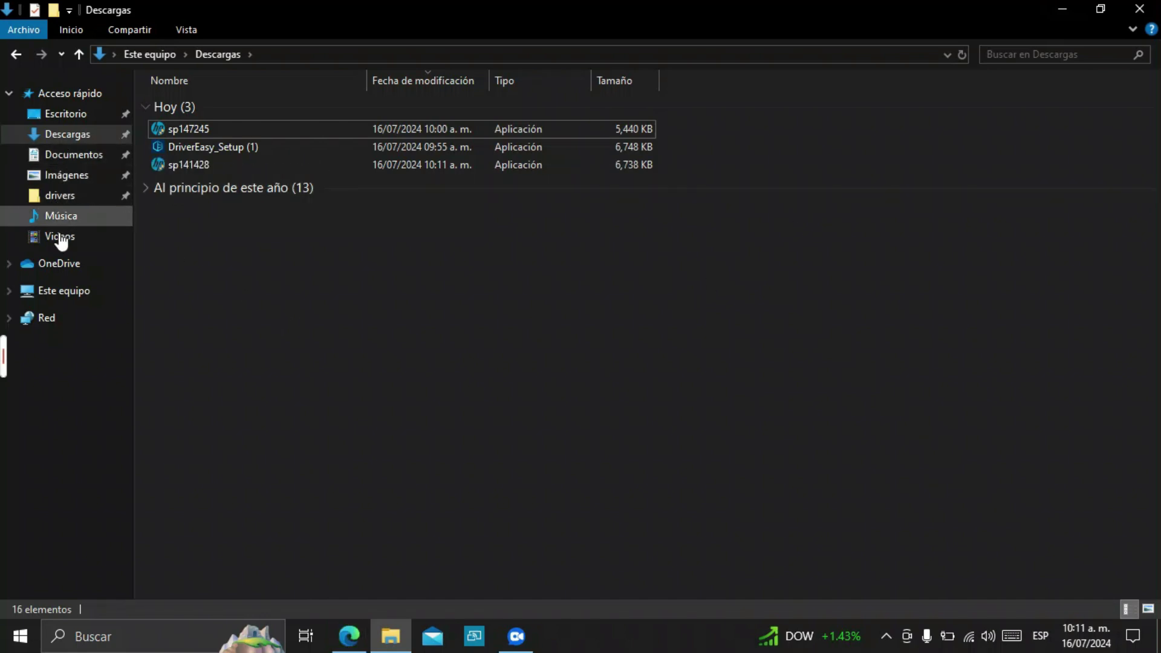
pyautogui.click(63, 292)
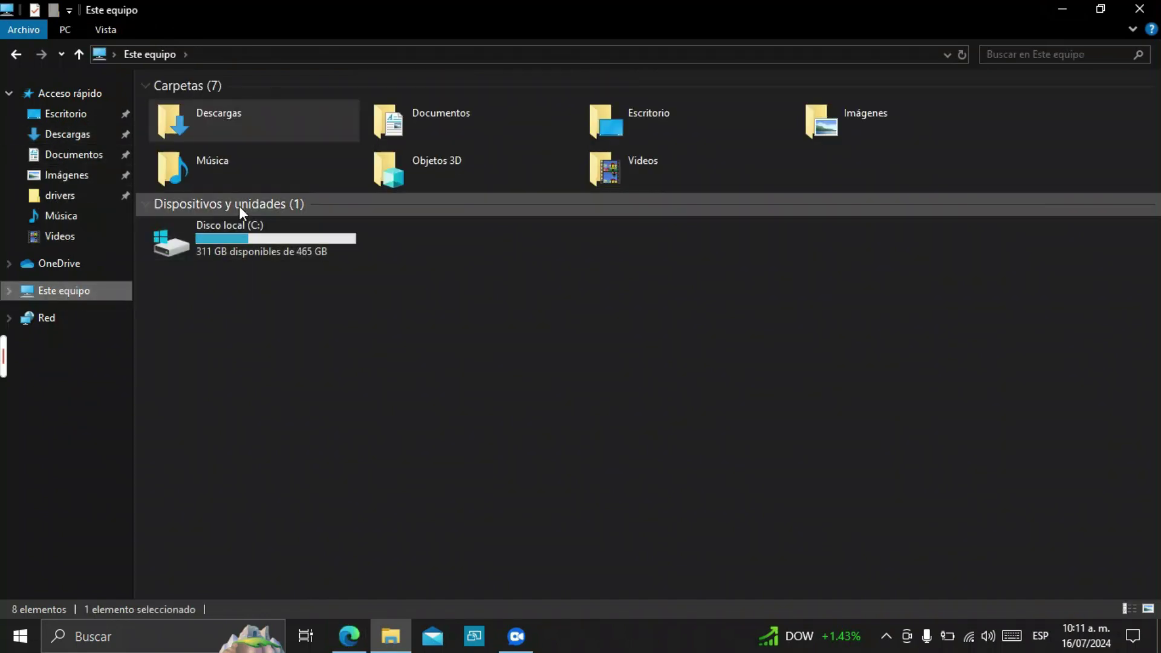
pyautogui.doubleClick(242, 236)
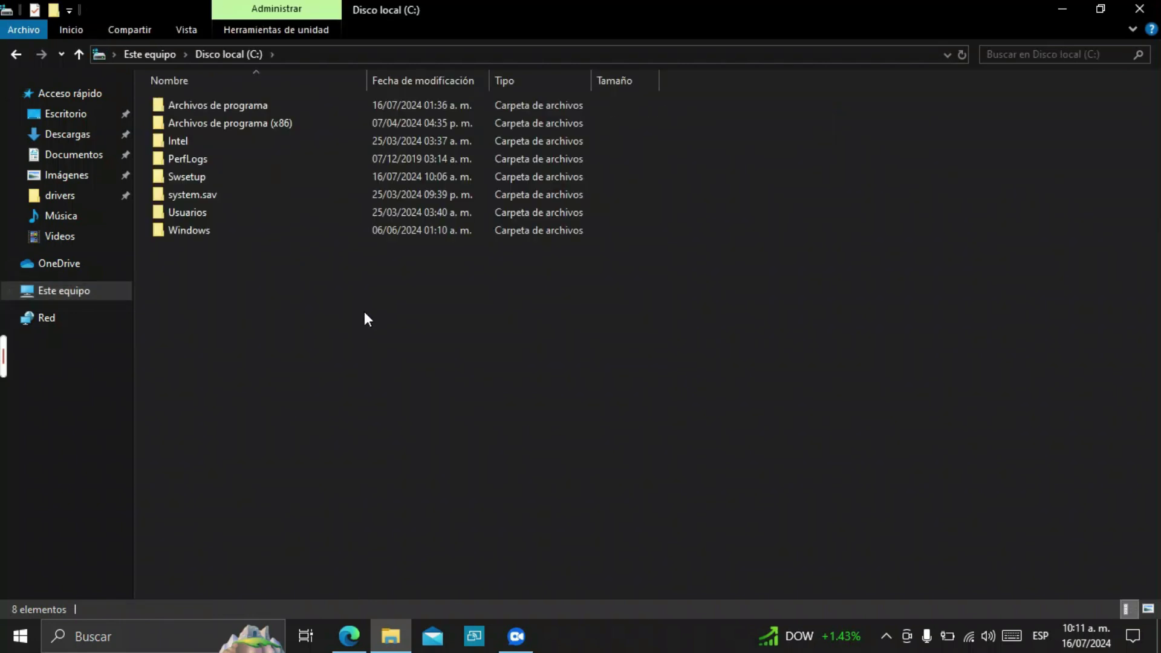
pyautogui.doubleClick(215, 180)
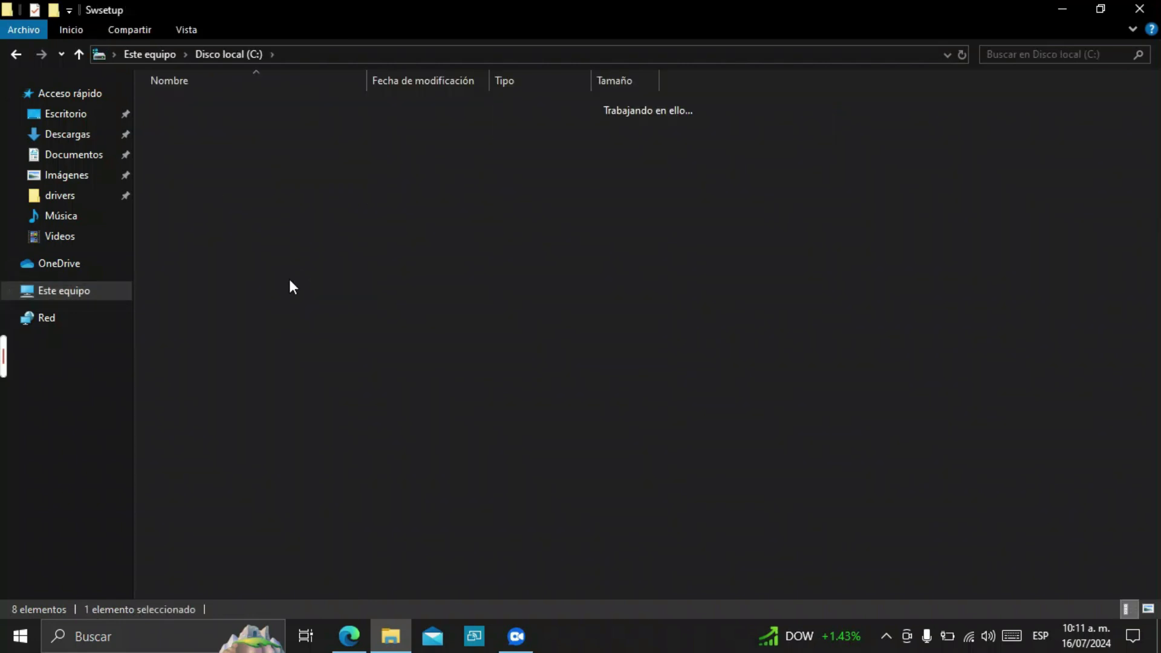
pyautogui.doubleClick(213, 108)
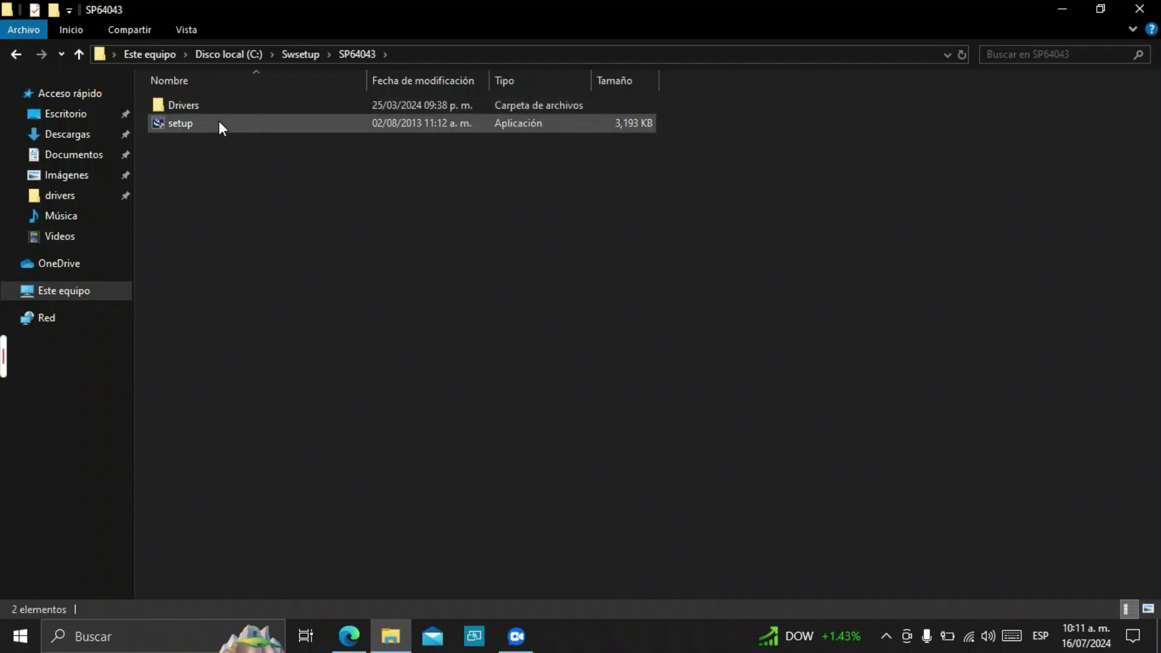
pyautogui.click(22, 52)
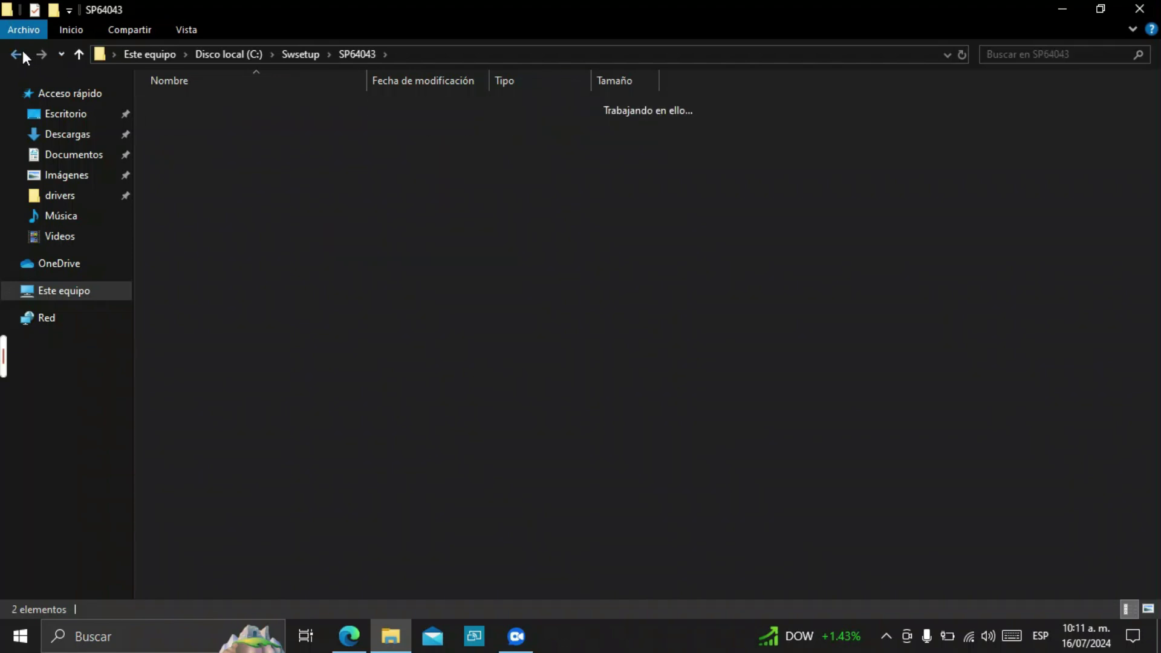
pyautogui.click(61, 139)
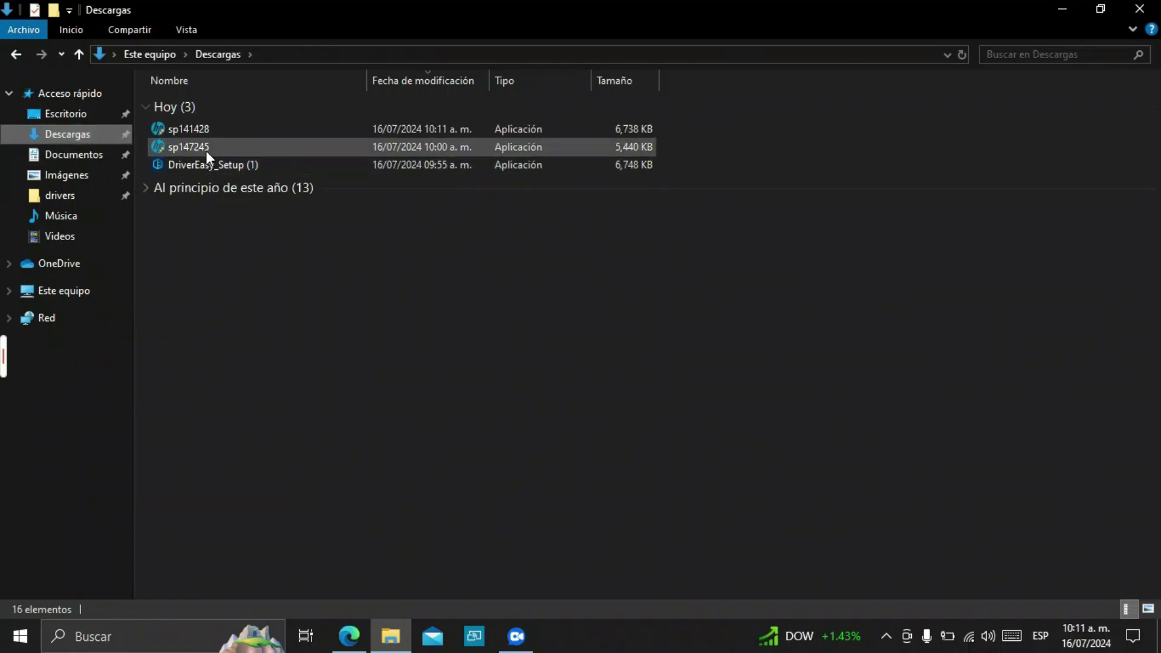
pyautogui.click(16, 52)
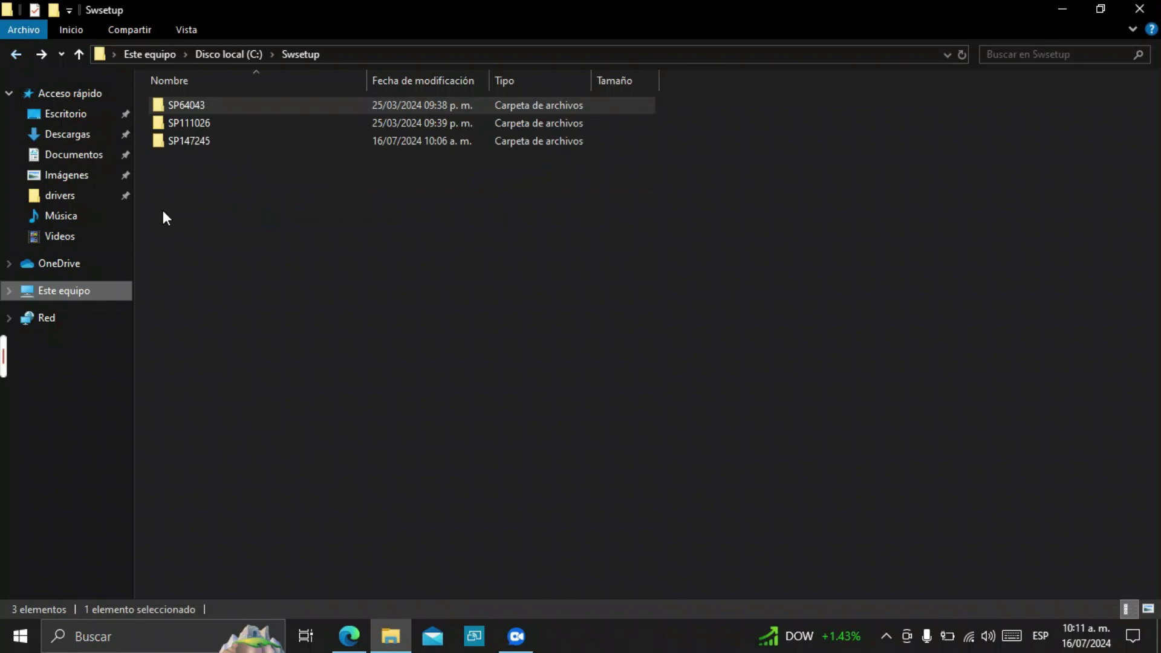
# Step: Run the HPUP application from the SP147245 folder in Swsetup and minimize File Explorer
pyautogui.doubleClick(211, 144)
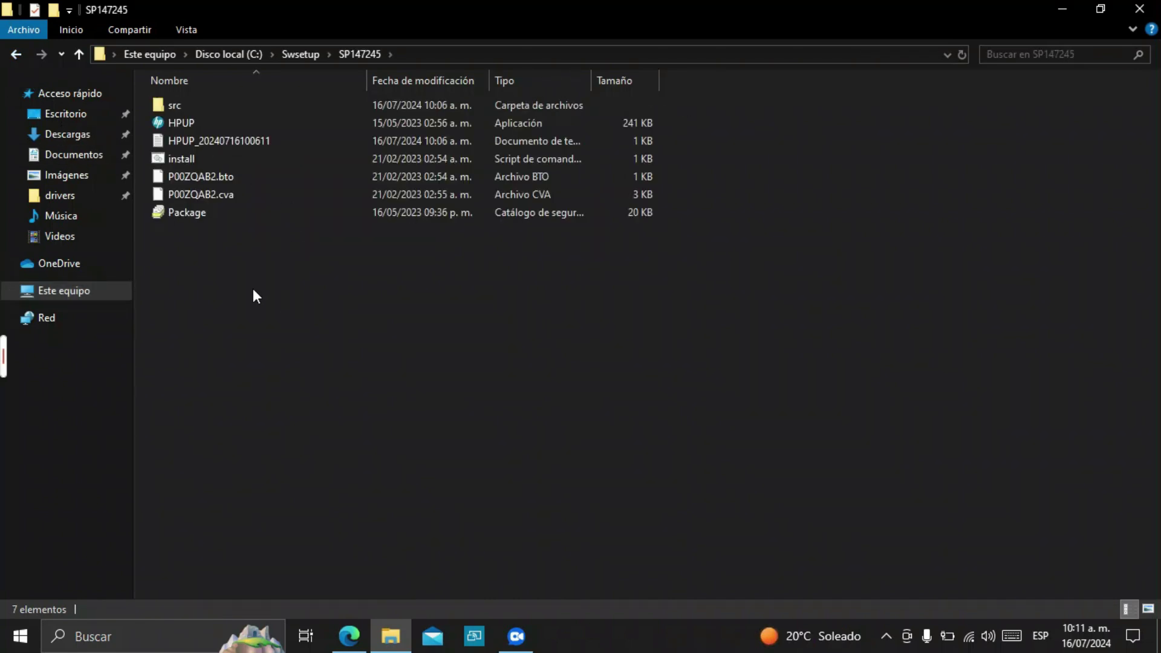
pyautogui.click(190, 121)
pyautogui.doubleClick(191, 121)
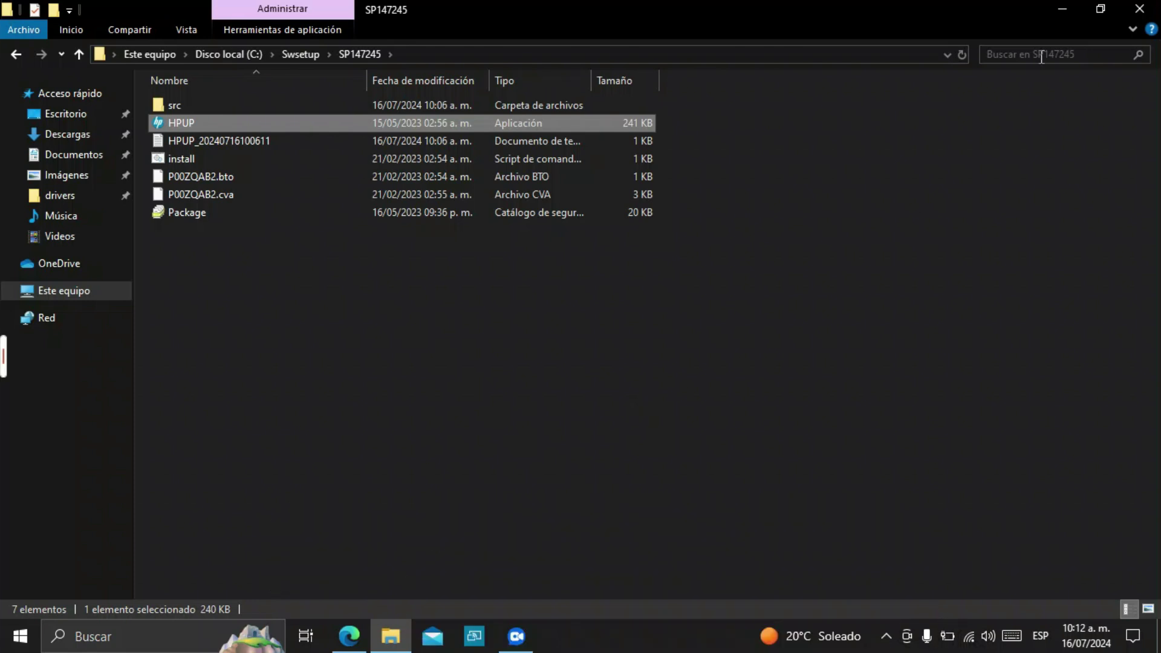
pyautogui.click(1063, 6)
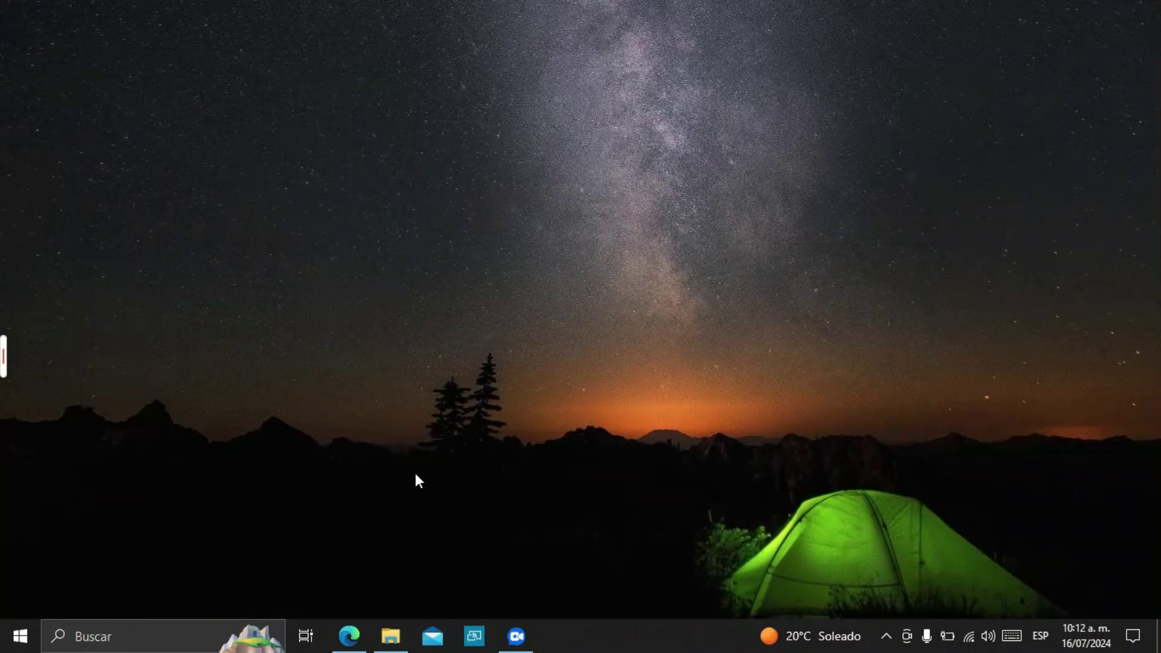